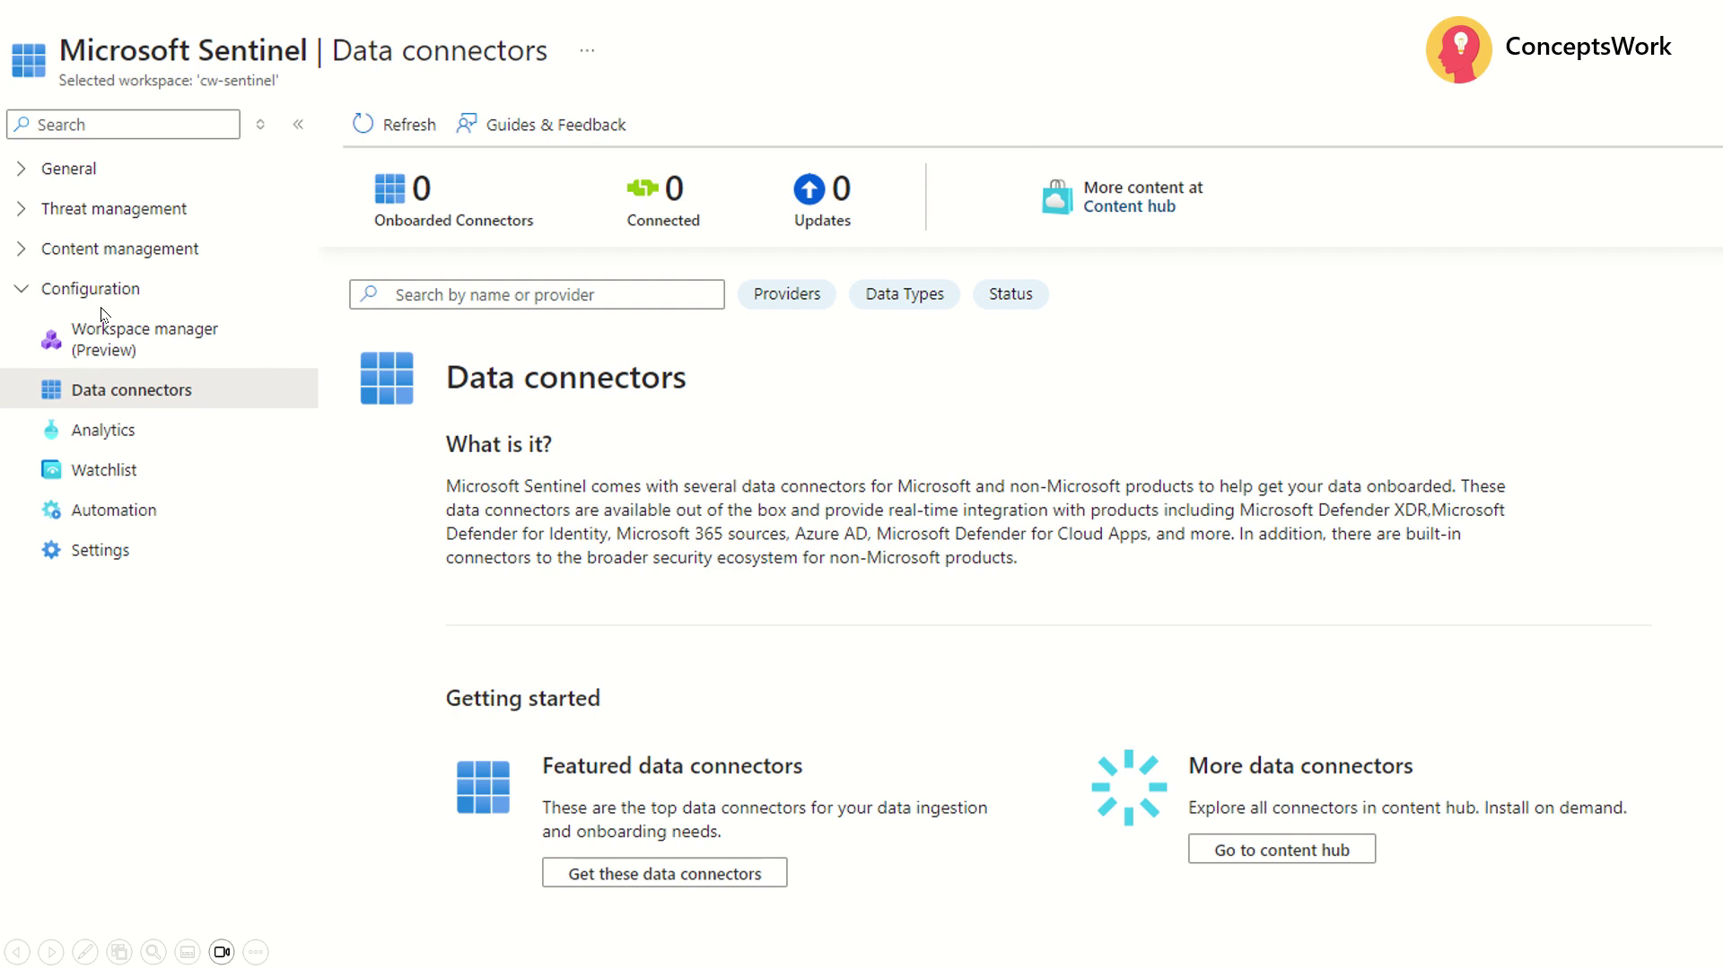
# - Leave the slideshow and return to the Microsoft Sentinel workspace list in the Azure portal
pyautogui.hotkey('alt', 'Tab')
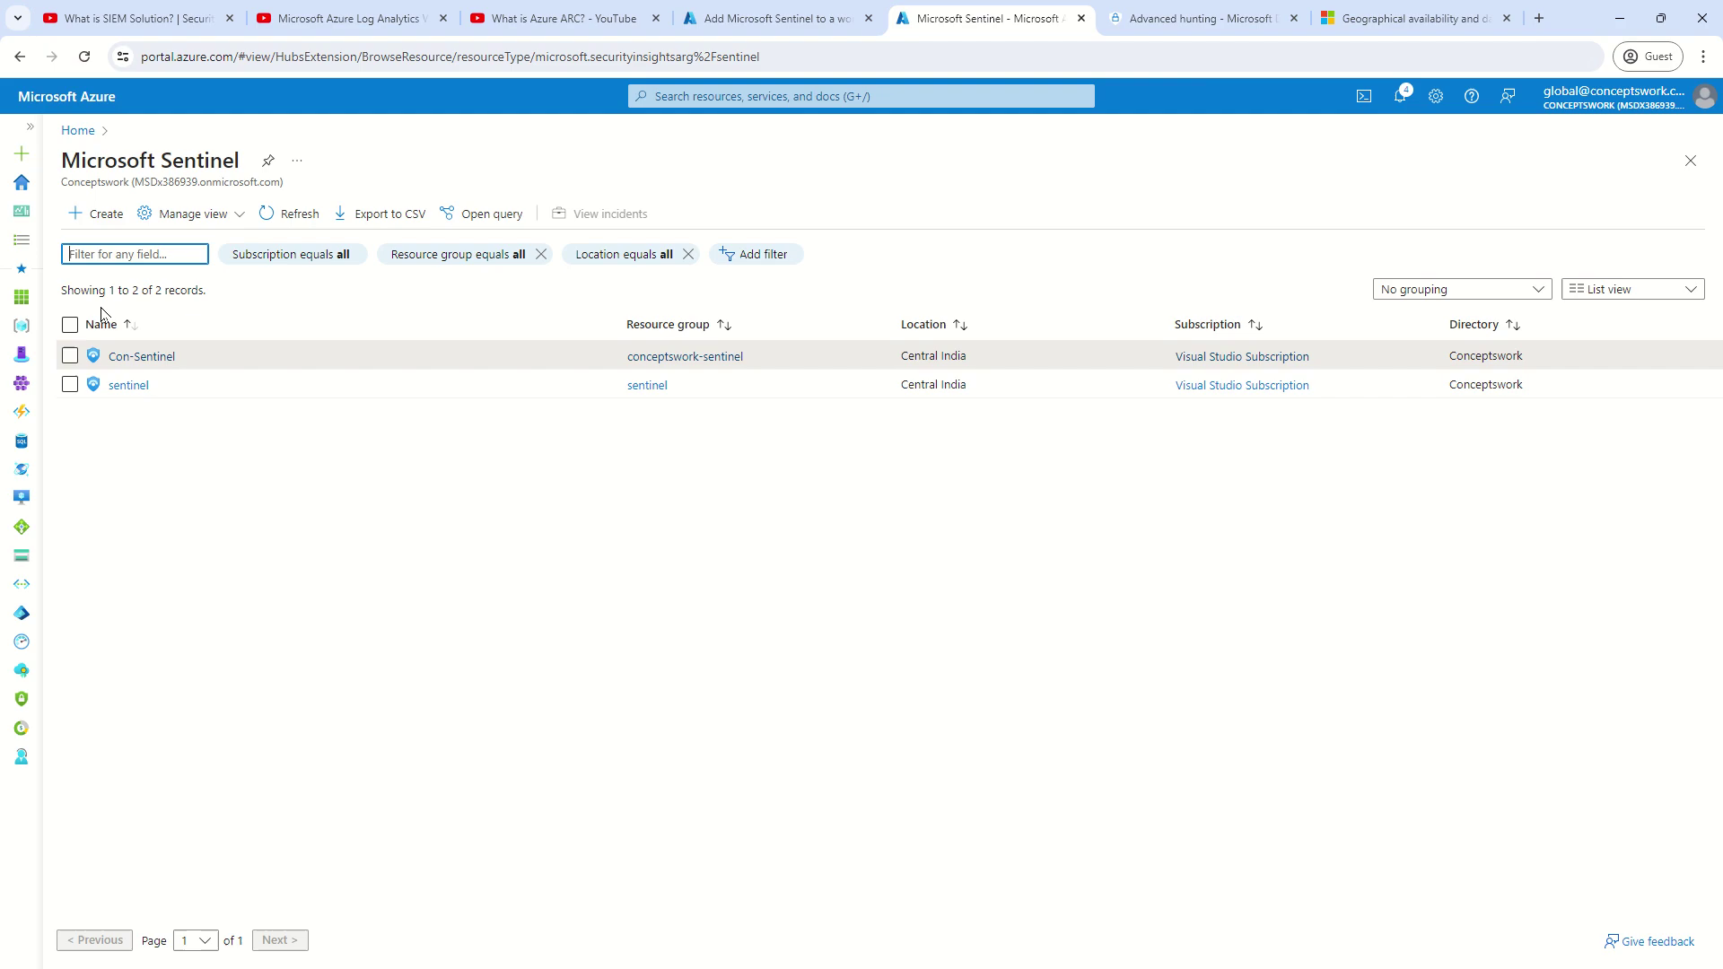
pyautogui.click(190, 64)
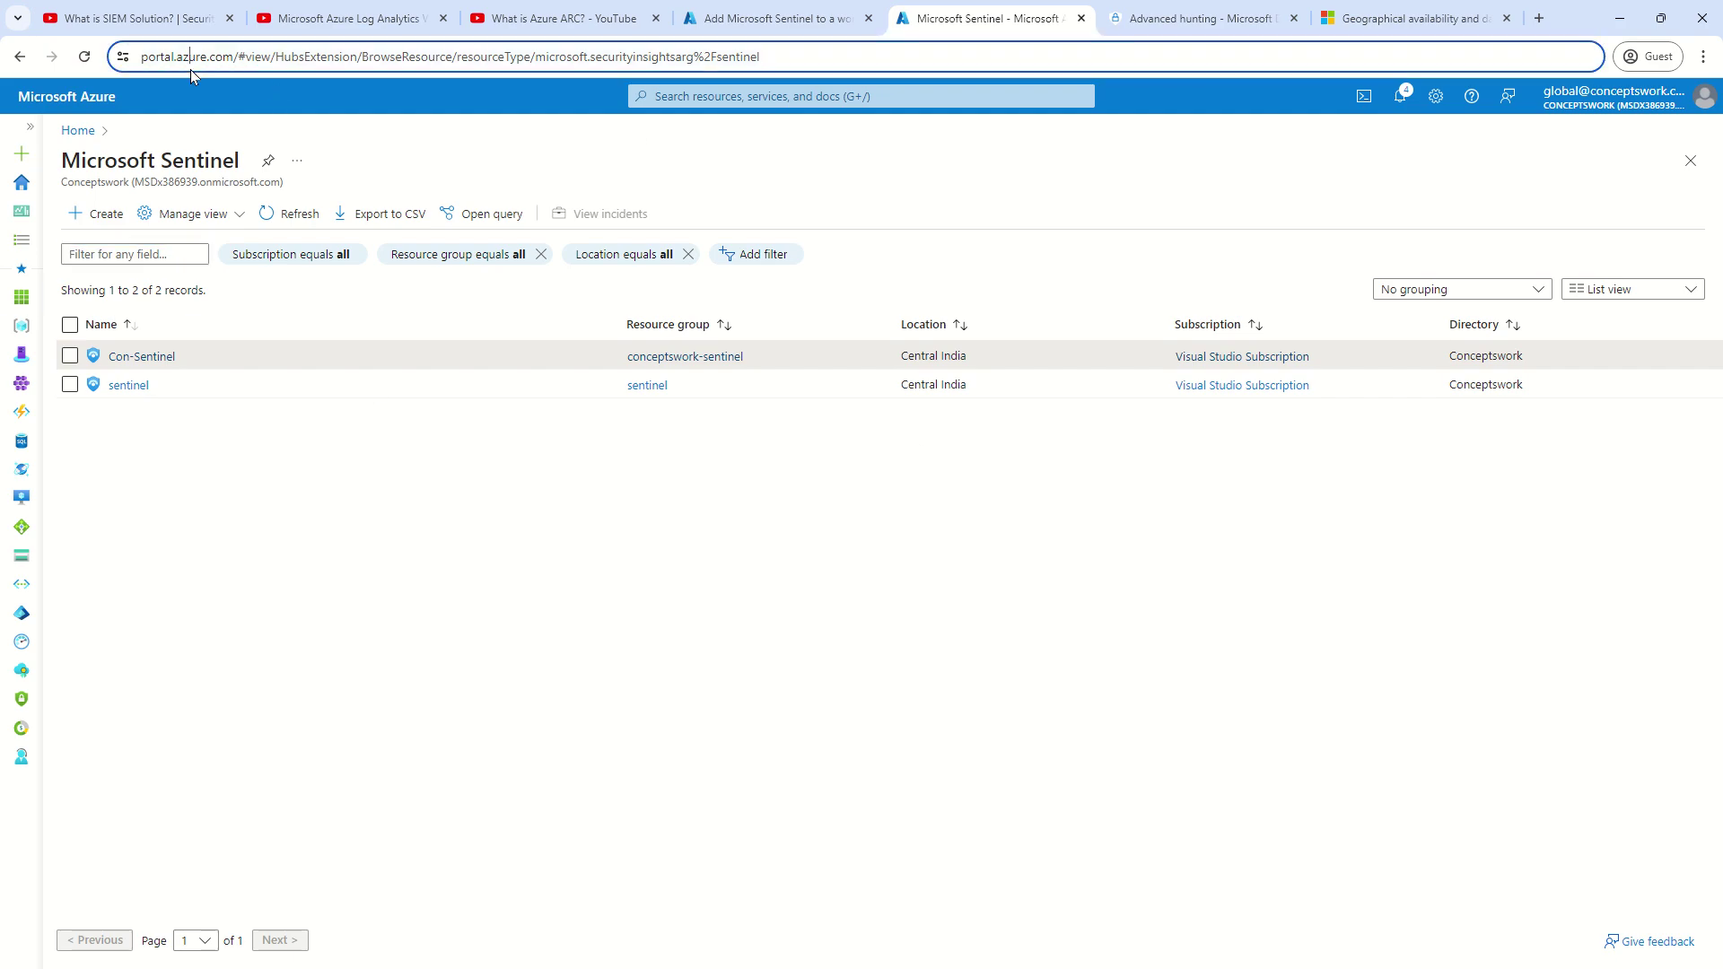
pyautogui.click(1621, 108)
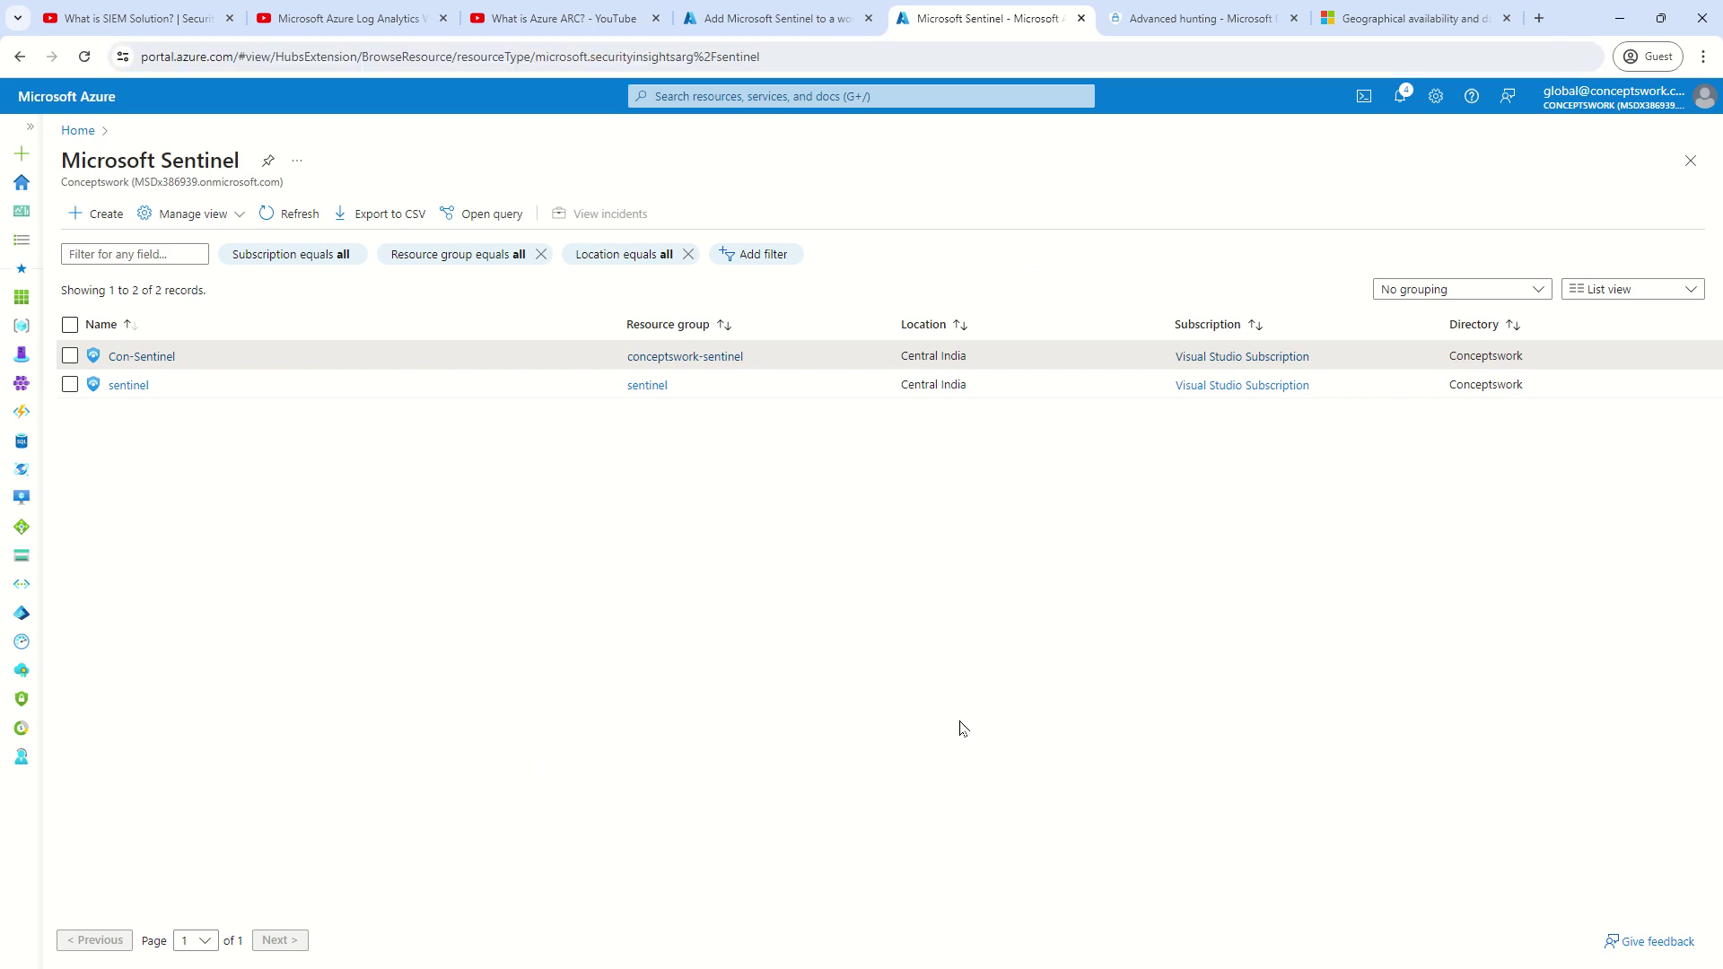
pyautogui.click(404, 709)
# - Open the Con-Sentinel workspace and go to its Data connectors page
pyautogui.click(142, 357)
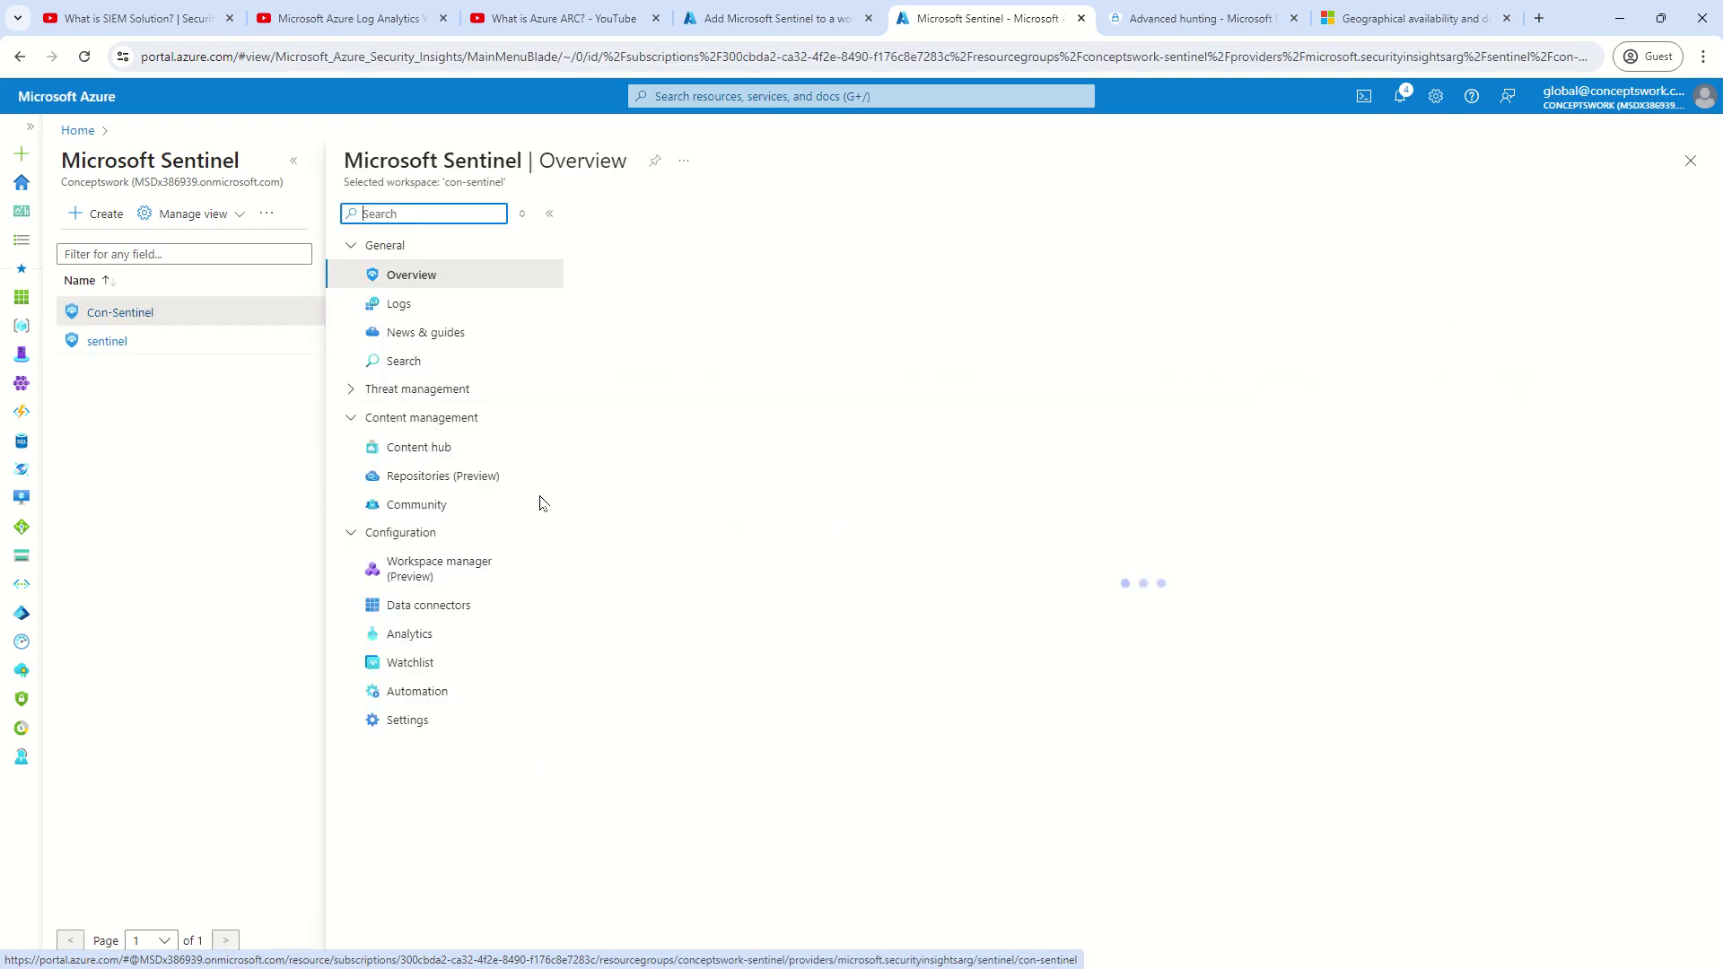
pyautogui.click(294, 162)
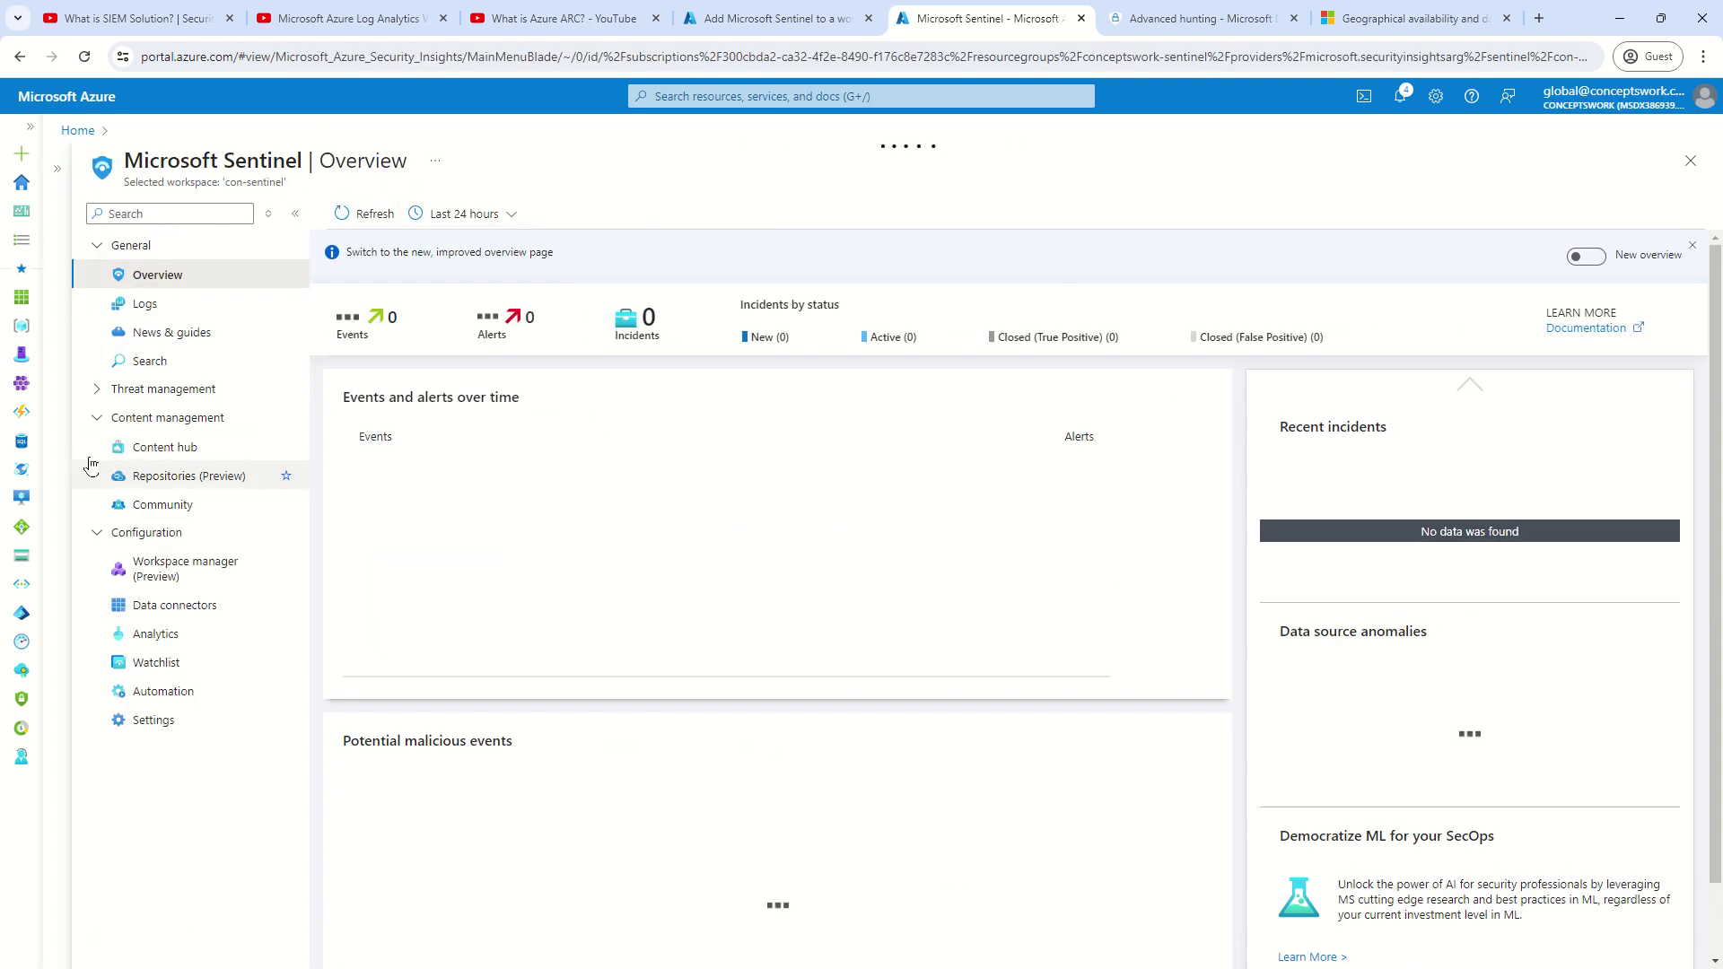
pyautogui.click(171, 417)
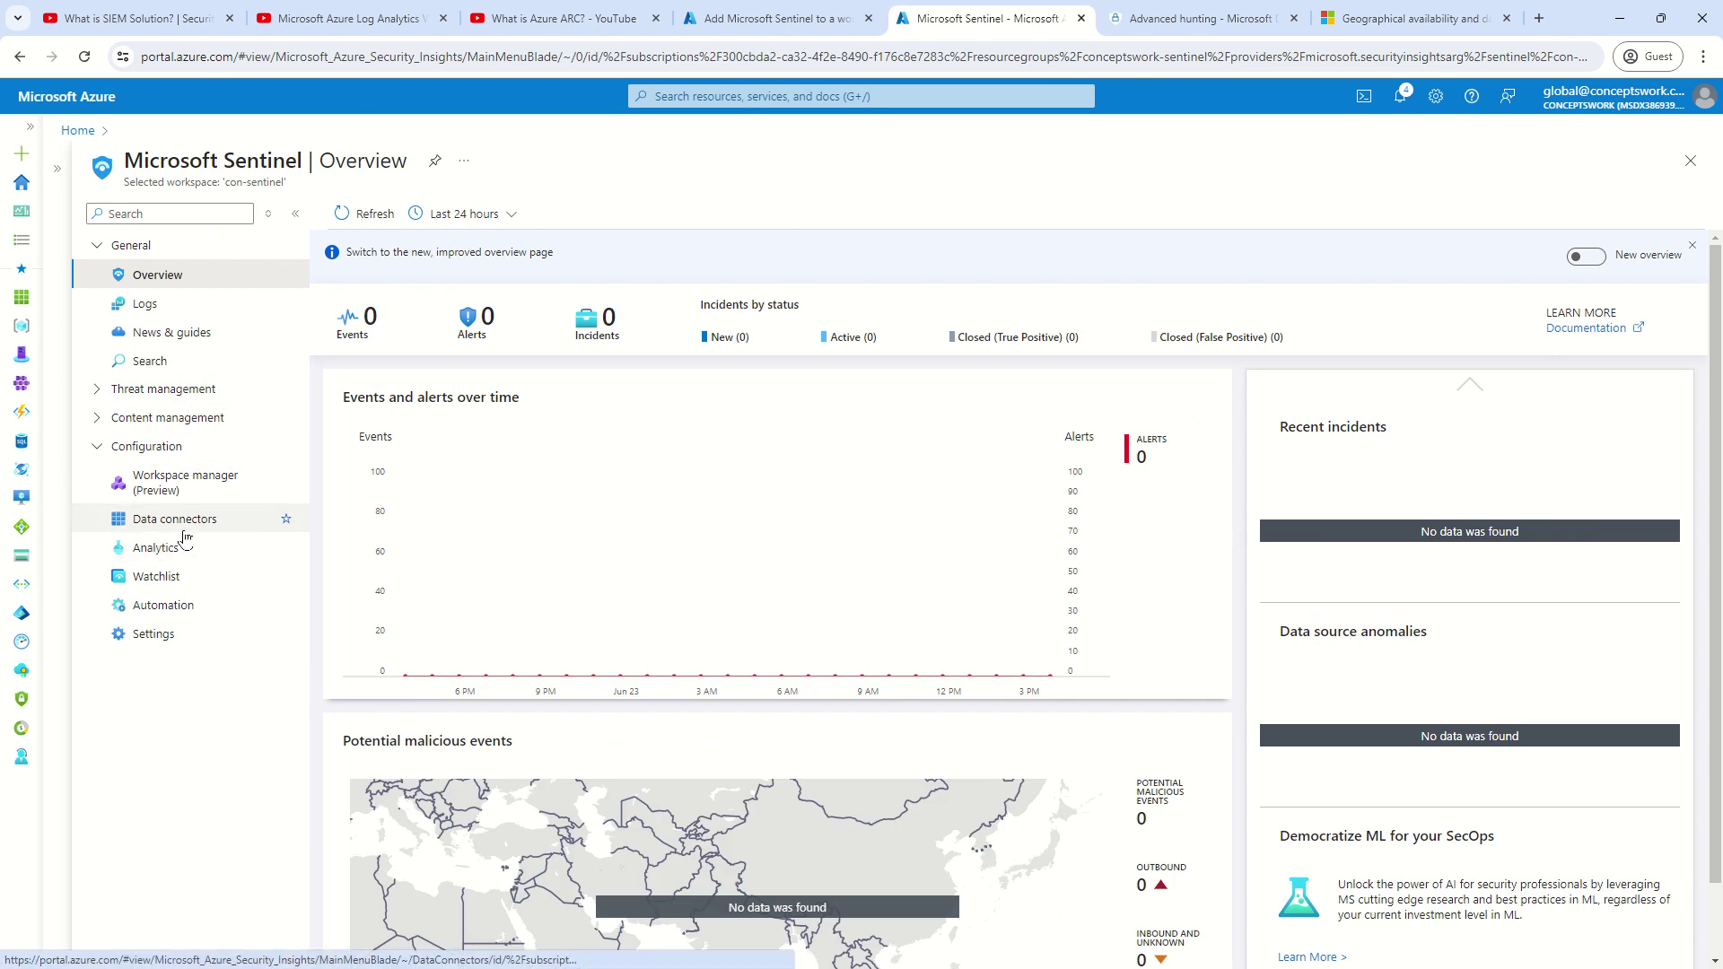
pyautogui.click(183, 530)
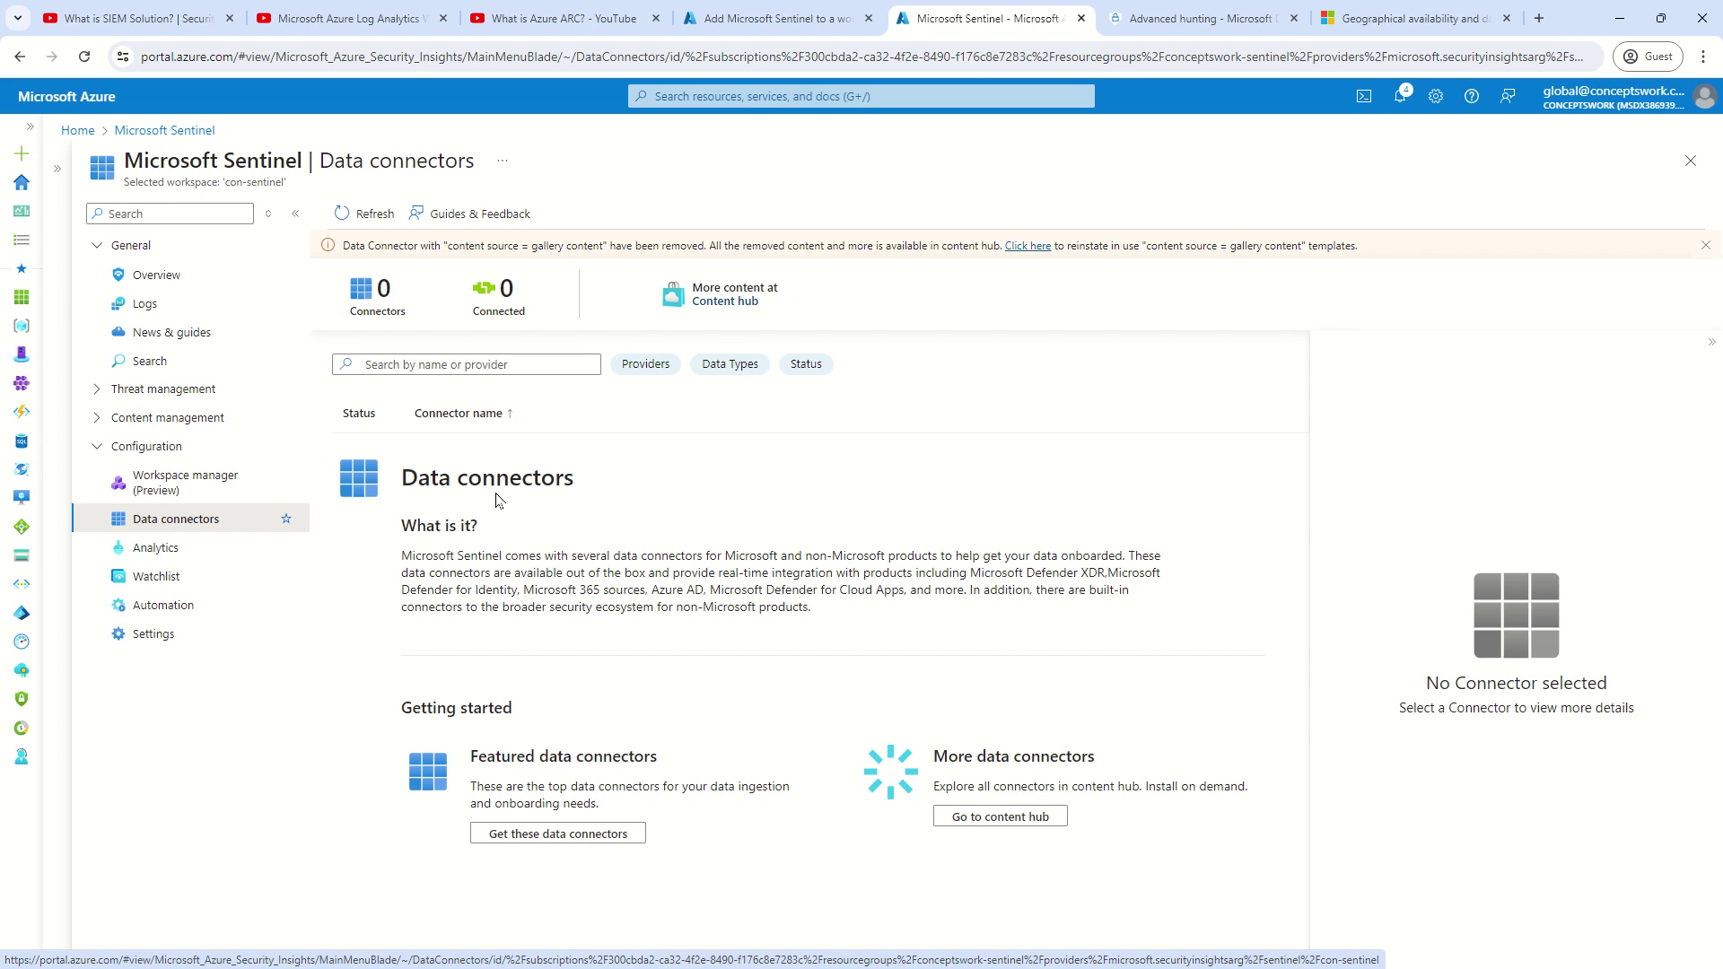
# - Search the Content hub for 'Microsoft Entra' and select the Microsoft Entra ID solution
pyautogui.click(155, 420)
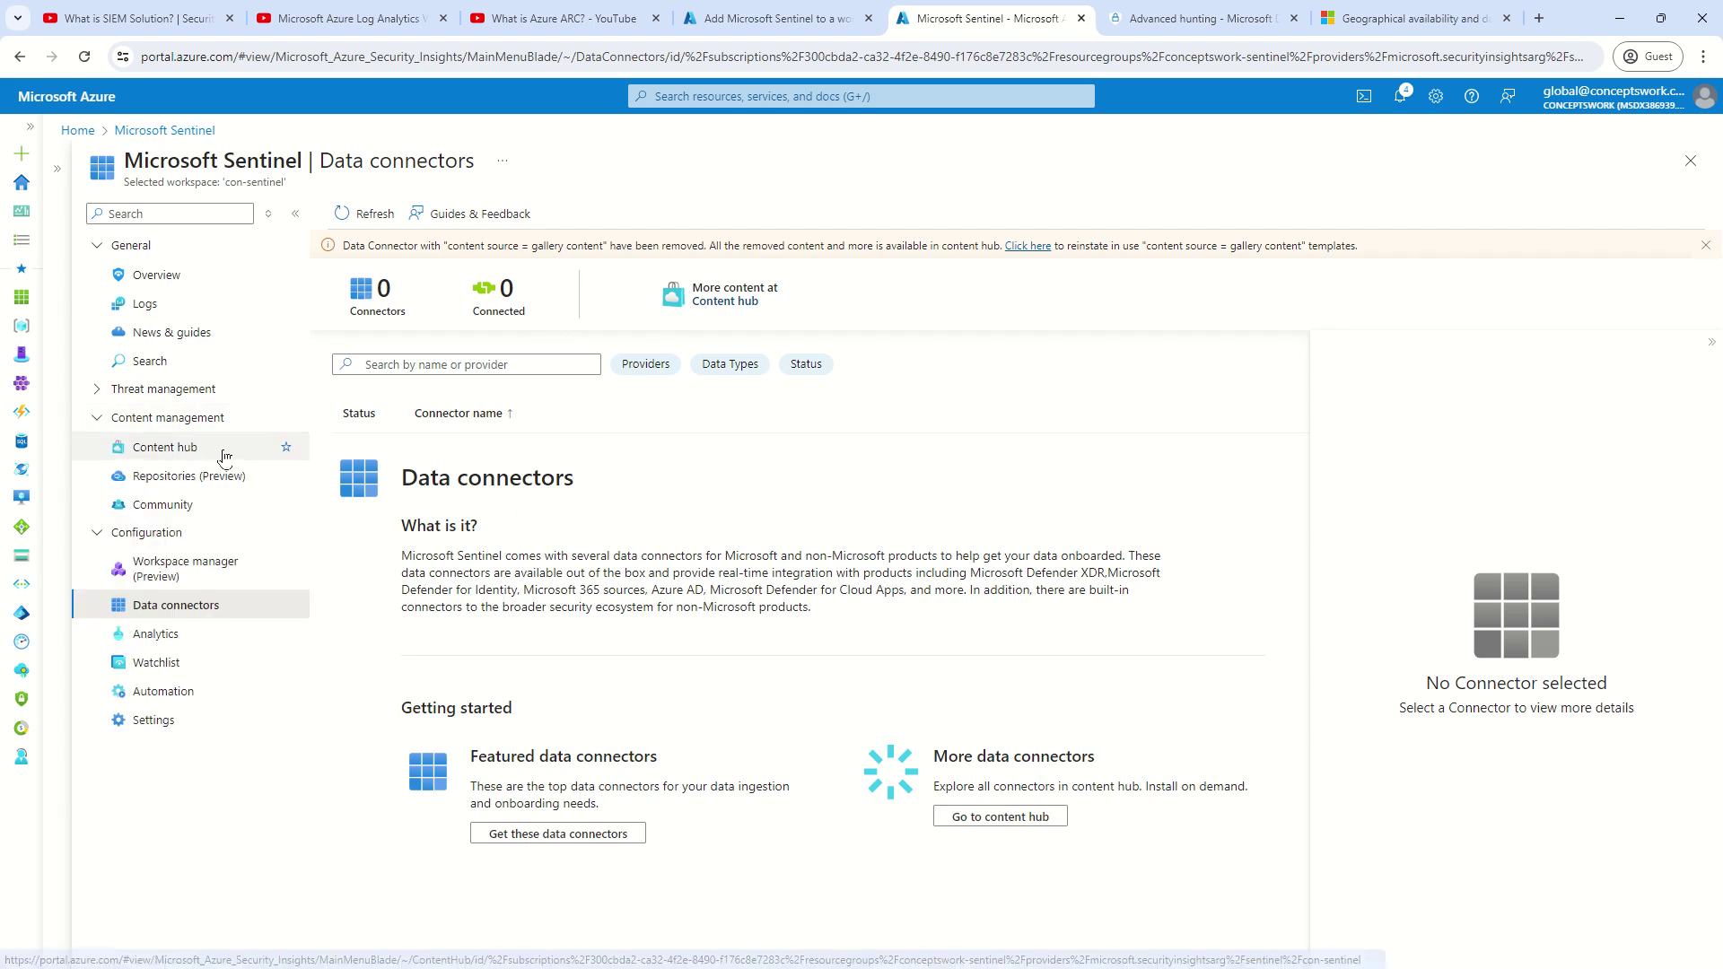
pyautogui.click(188, 450)
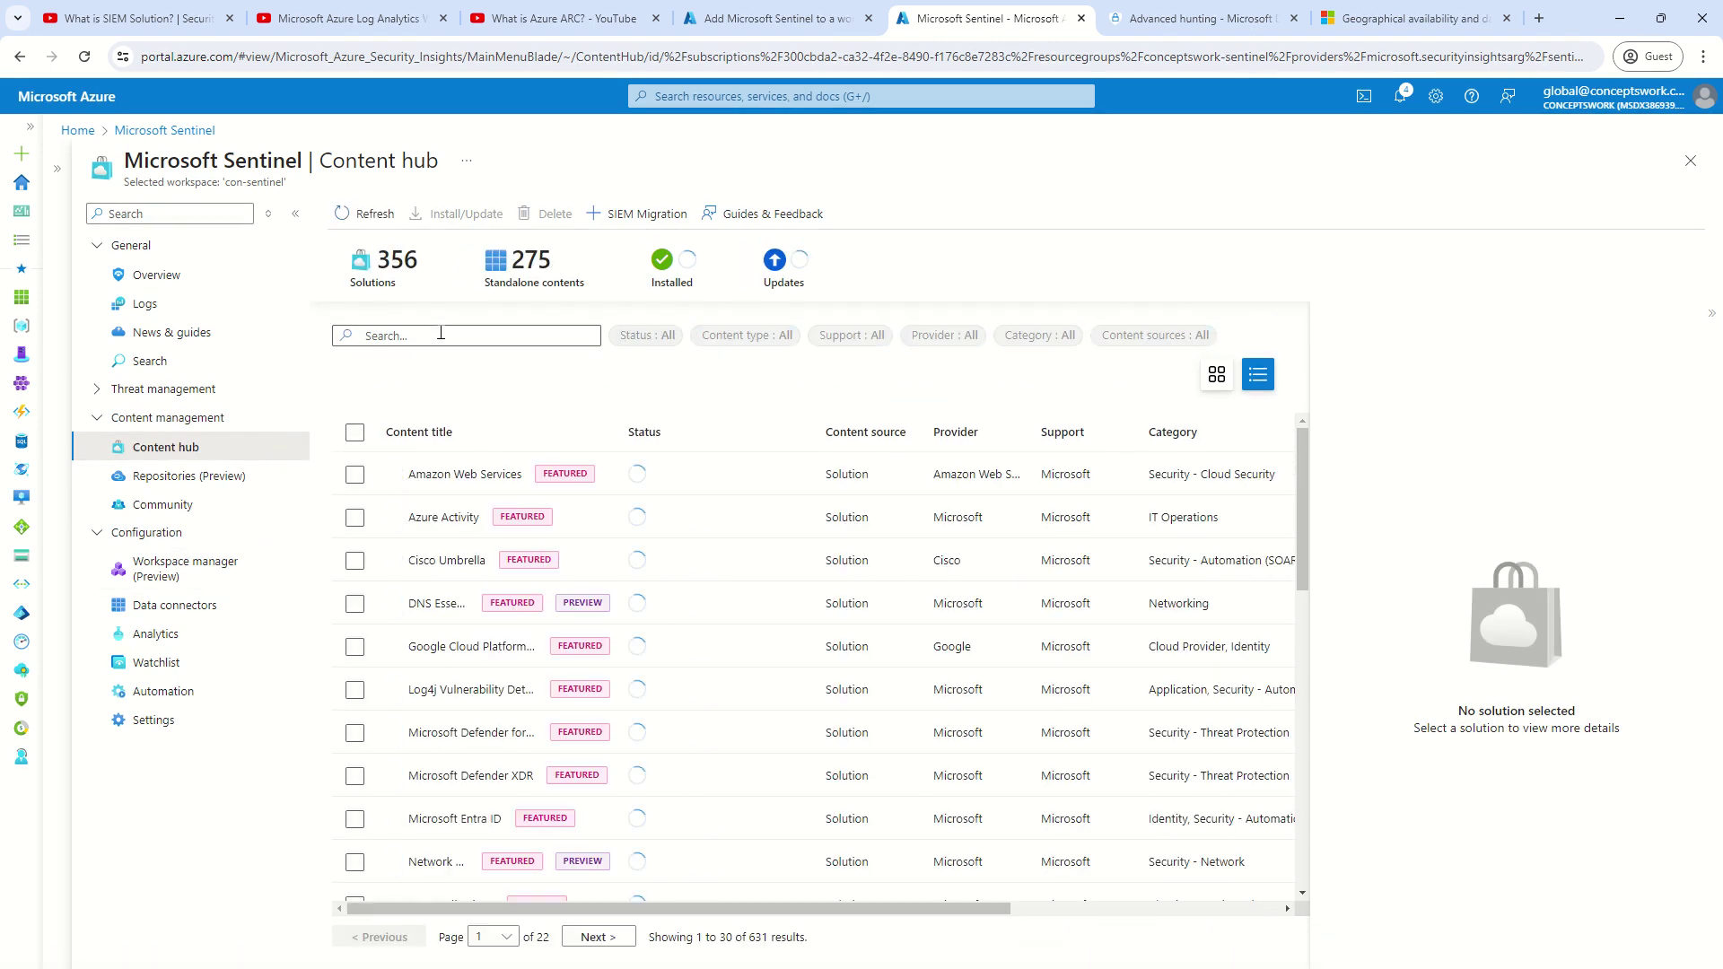
pyautogui.click(440, 336)
pyautogui.write('Microsoft Endt')
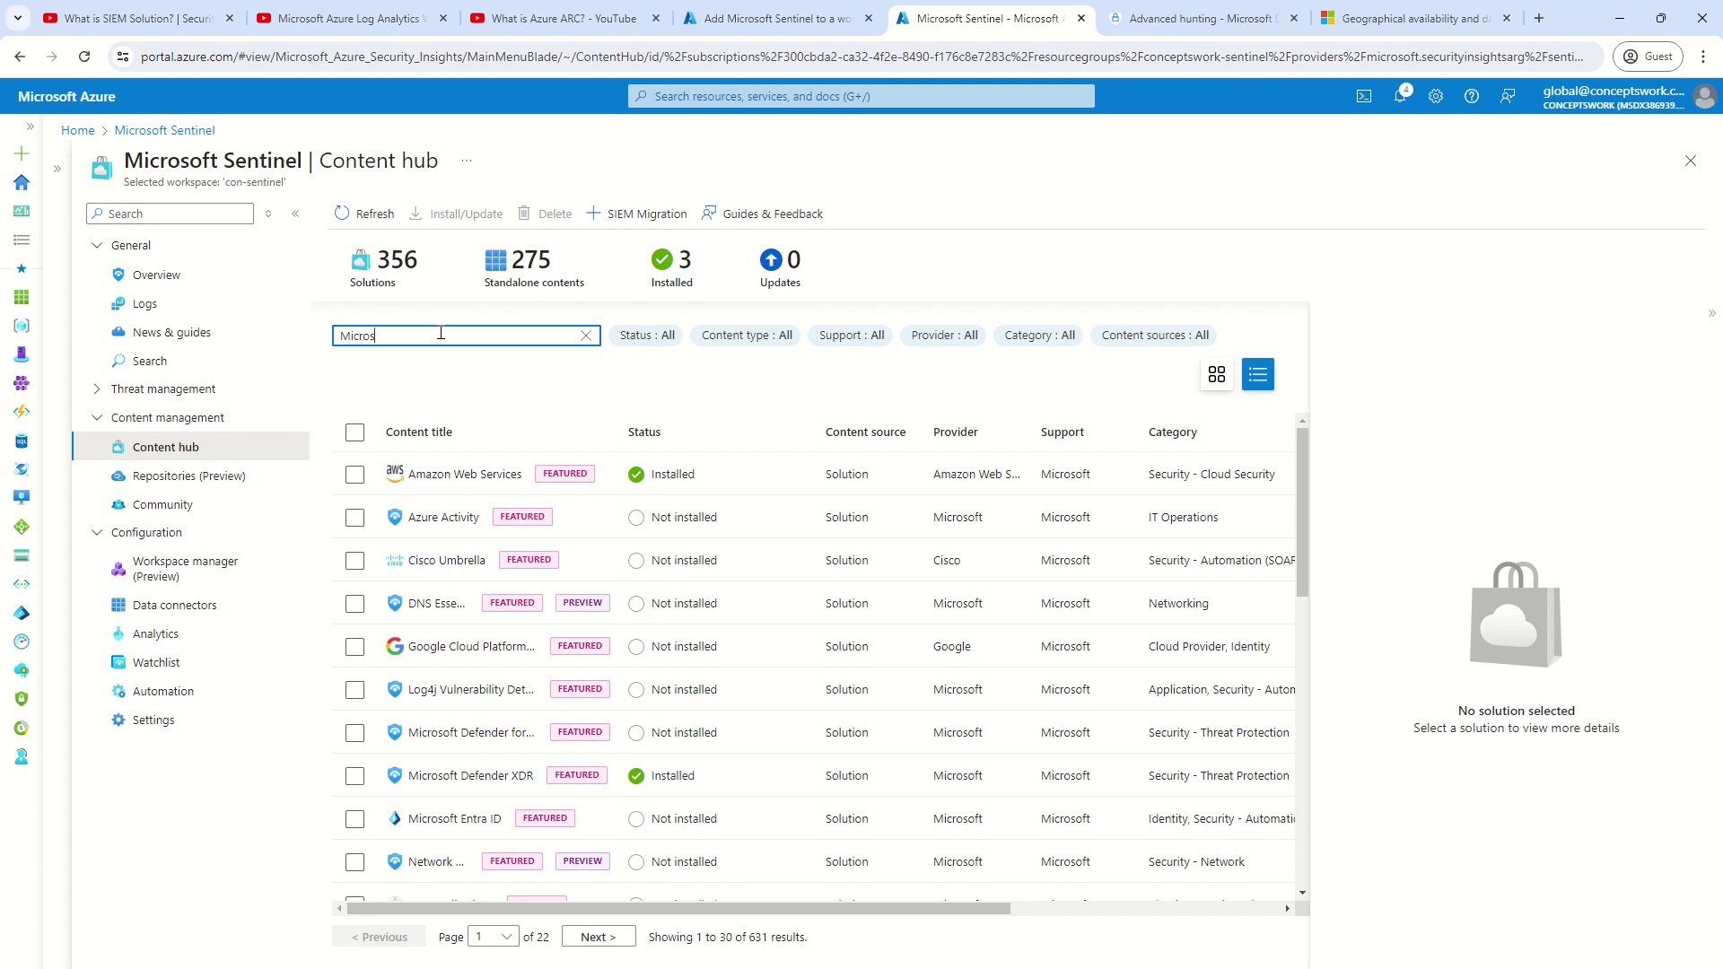
pyautogui.press('BackSpace')
pyautogui.press('BackSpace')
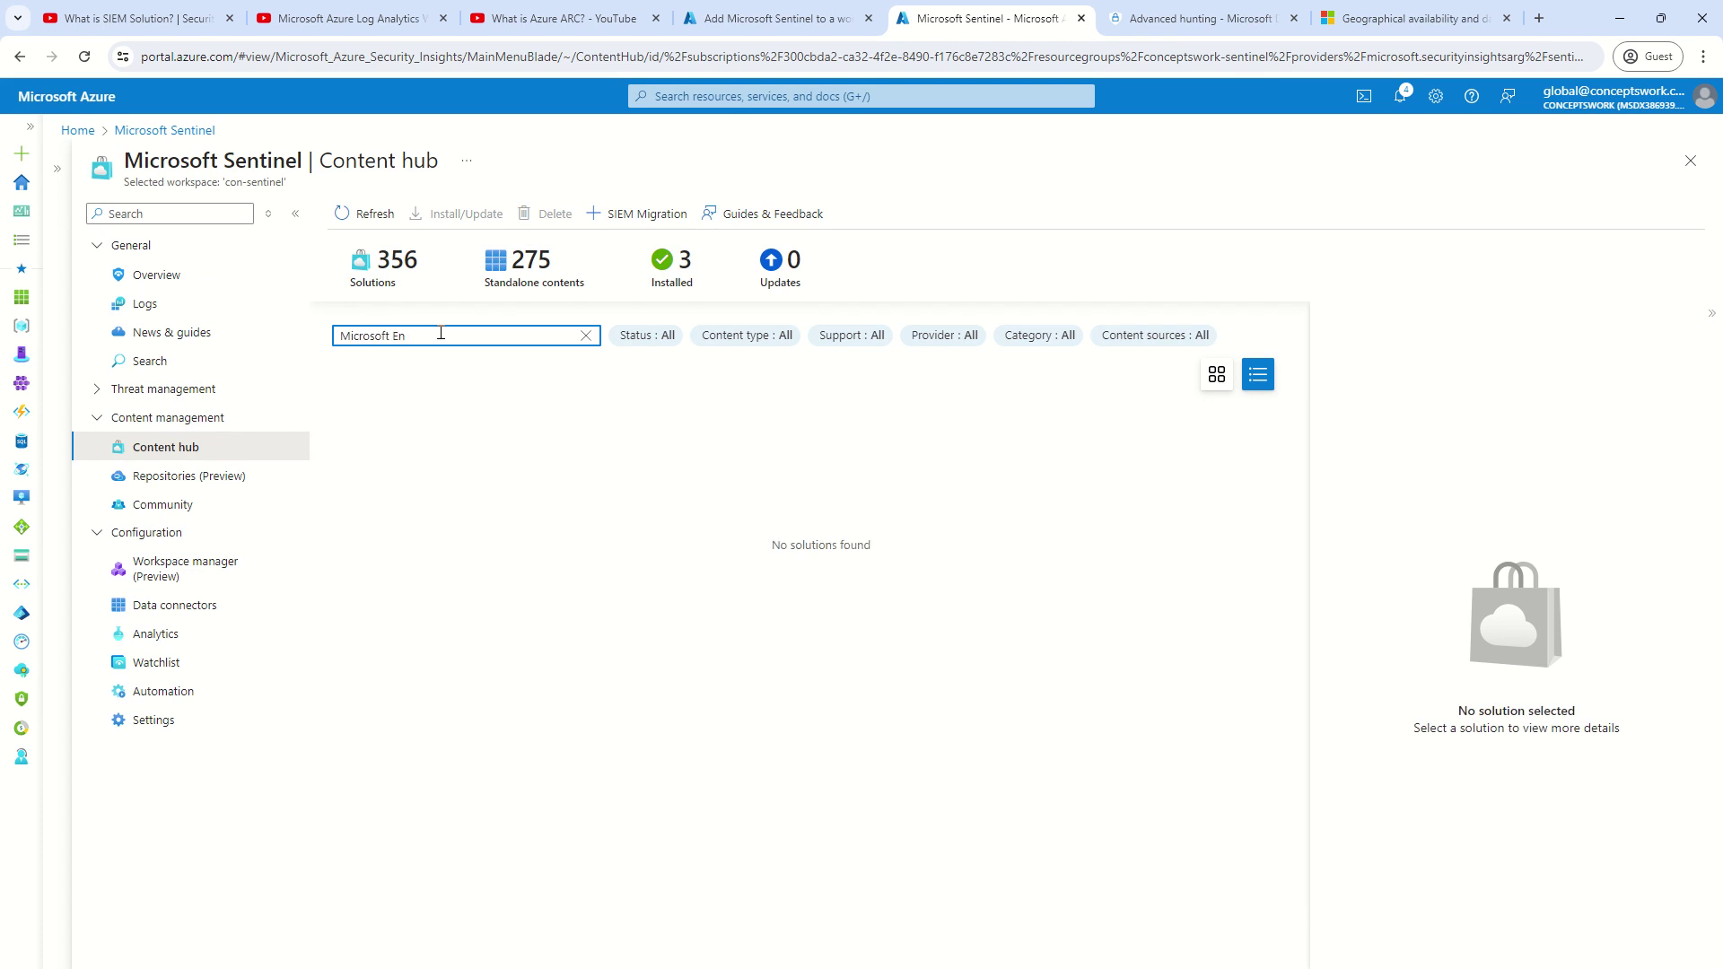
pyautogui.write('tra')
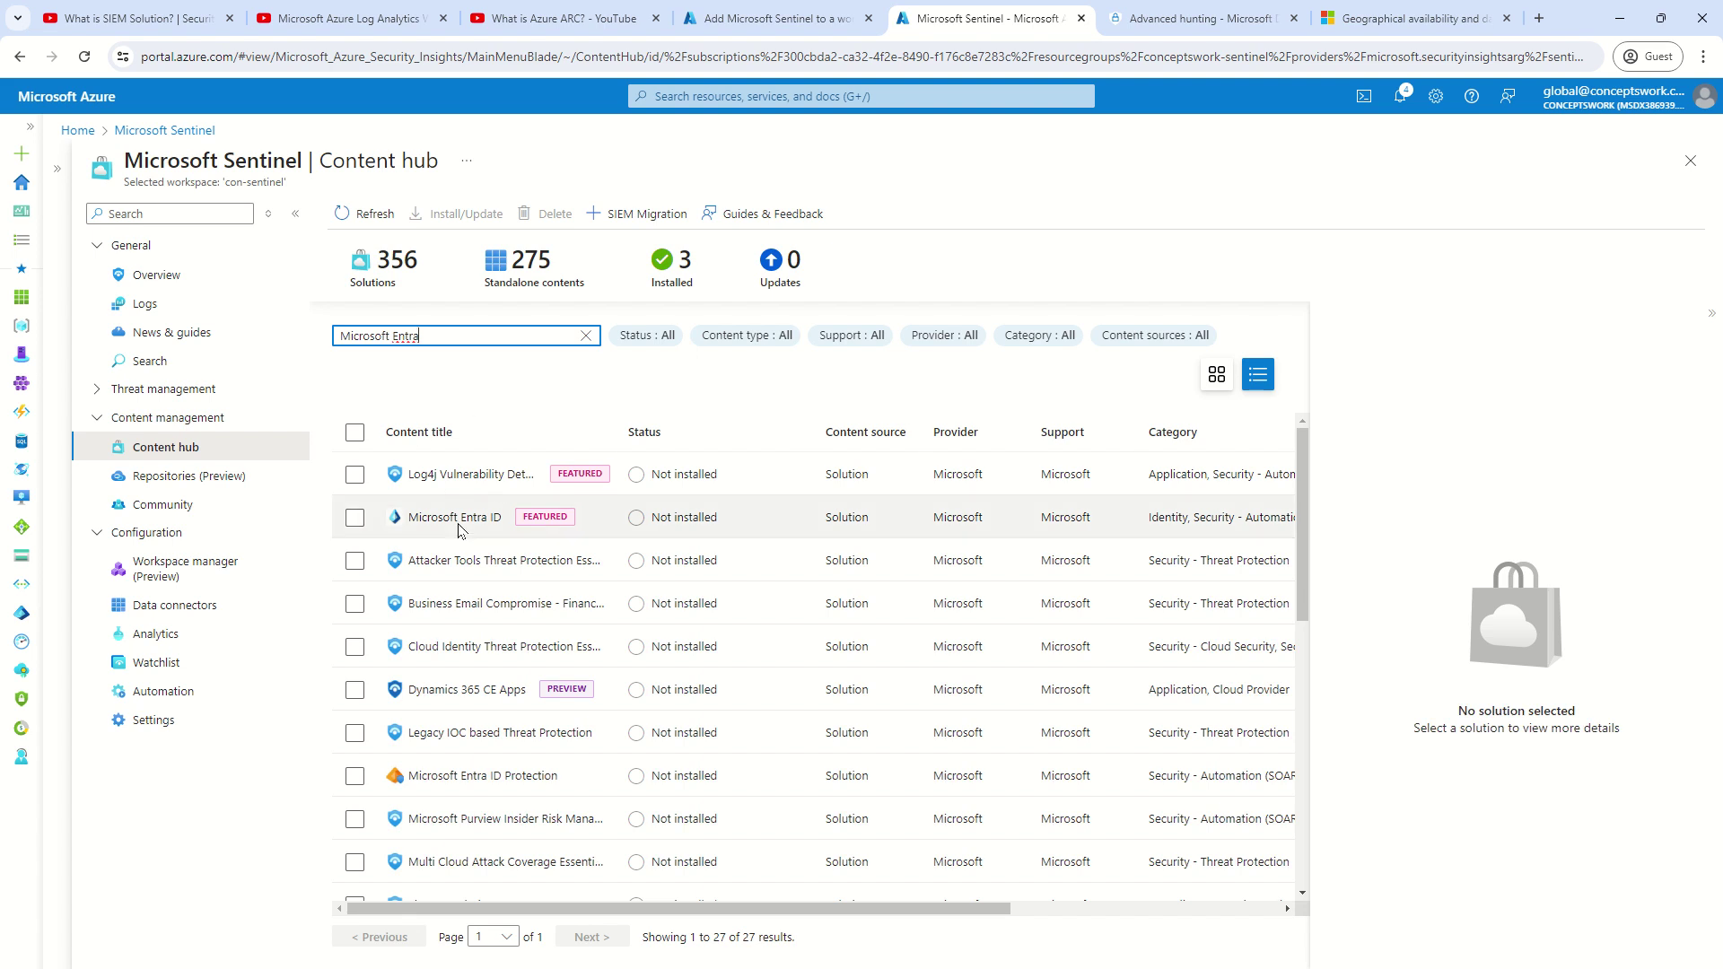
pyautogui.click(489, 517)
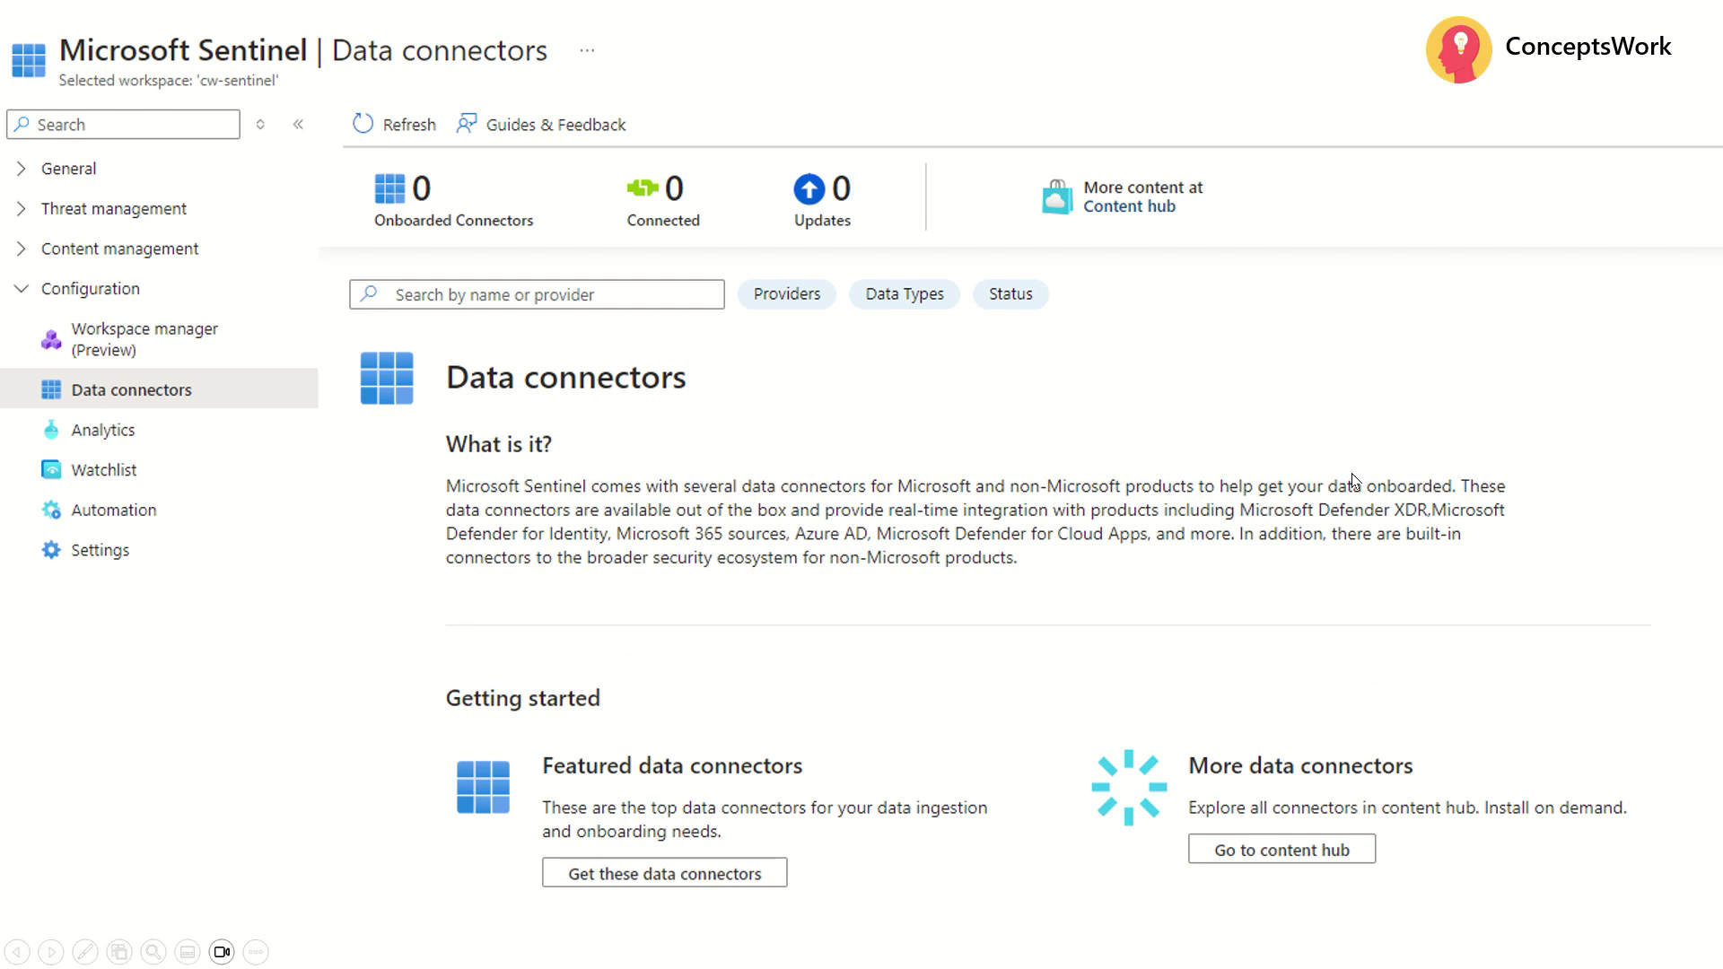
# - Advance to the slide showing Microsoft Entra ID details: version 3.2.4, 63 analytics rules, 11 playbooks
pyautogui.click(51, 953)
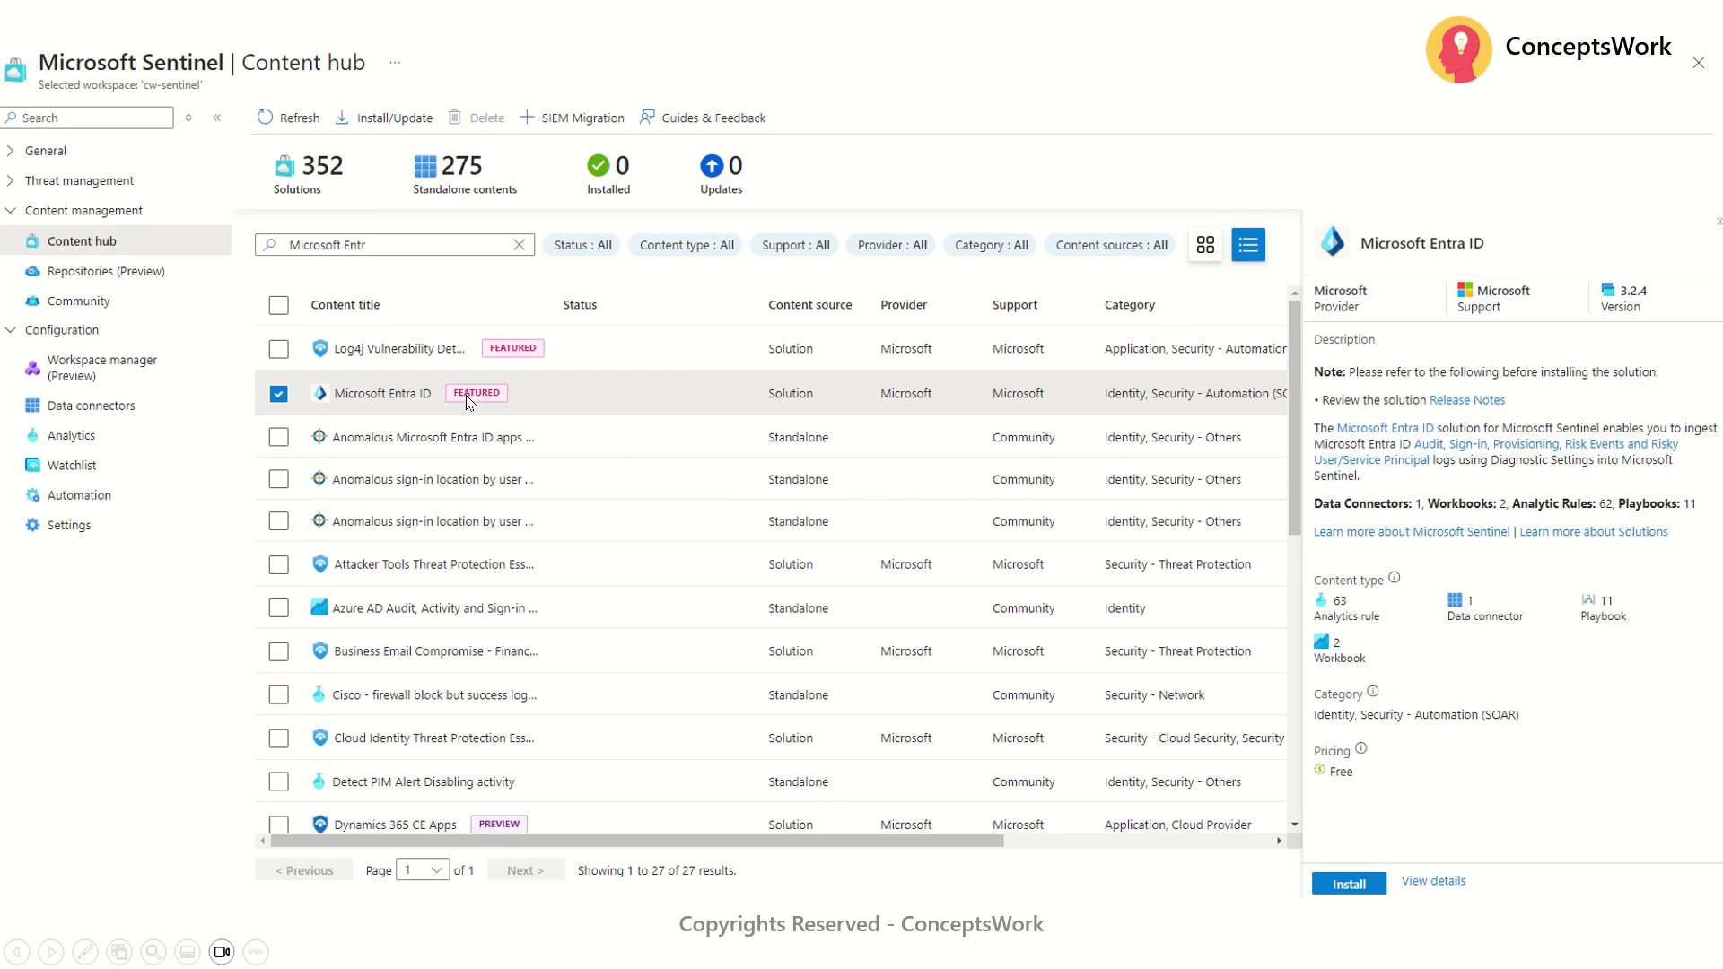
# - Zoom into the Entra ID solution's content type counts, then move to the connector onboarding slide
pyautogui.click(1393, 631)
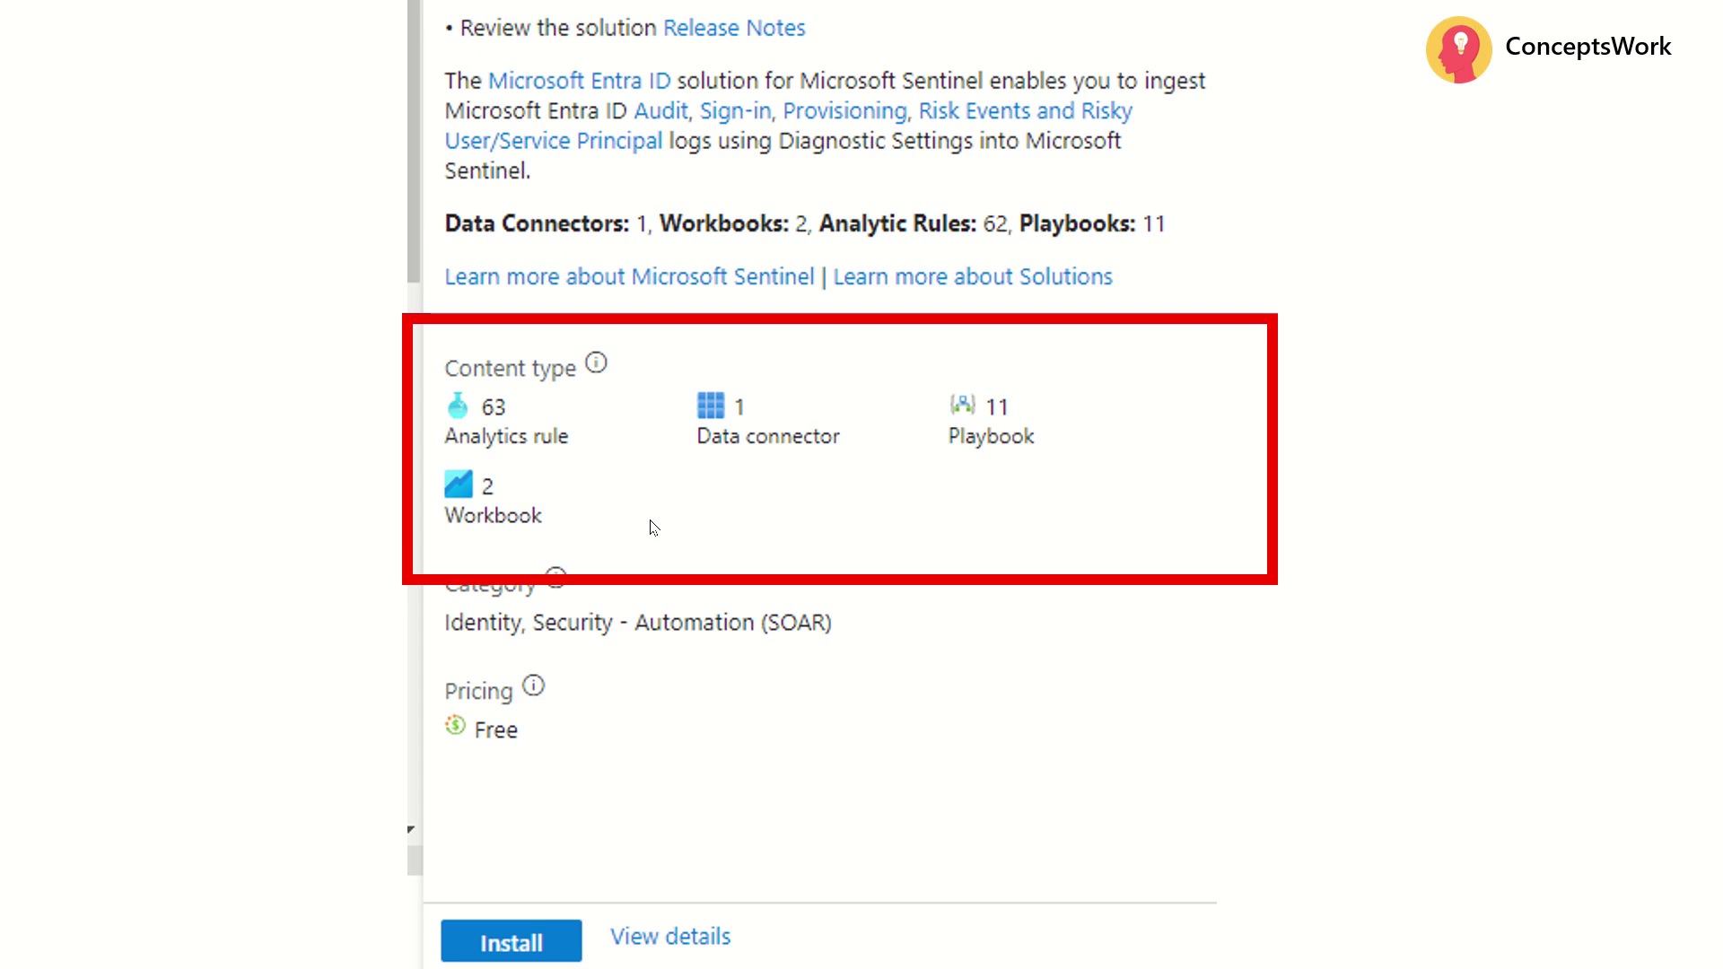
pyautogui.click(1002, 738)
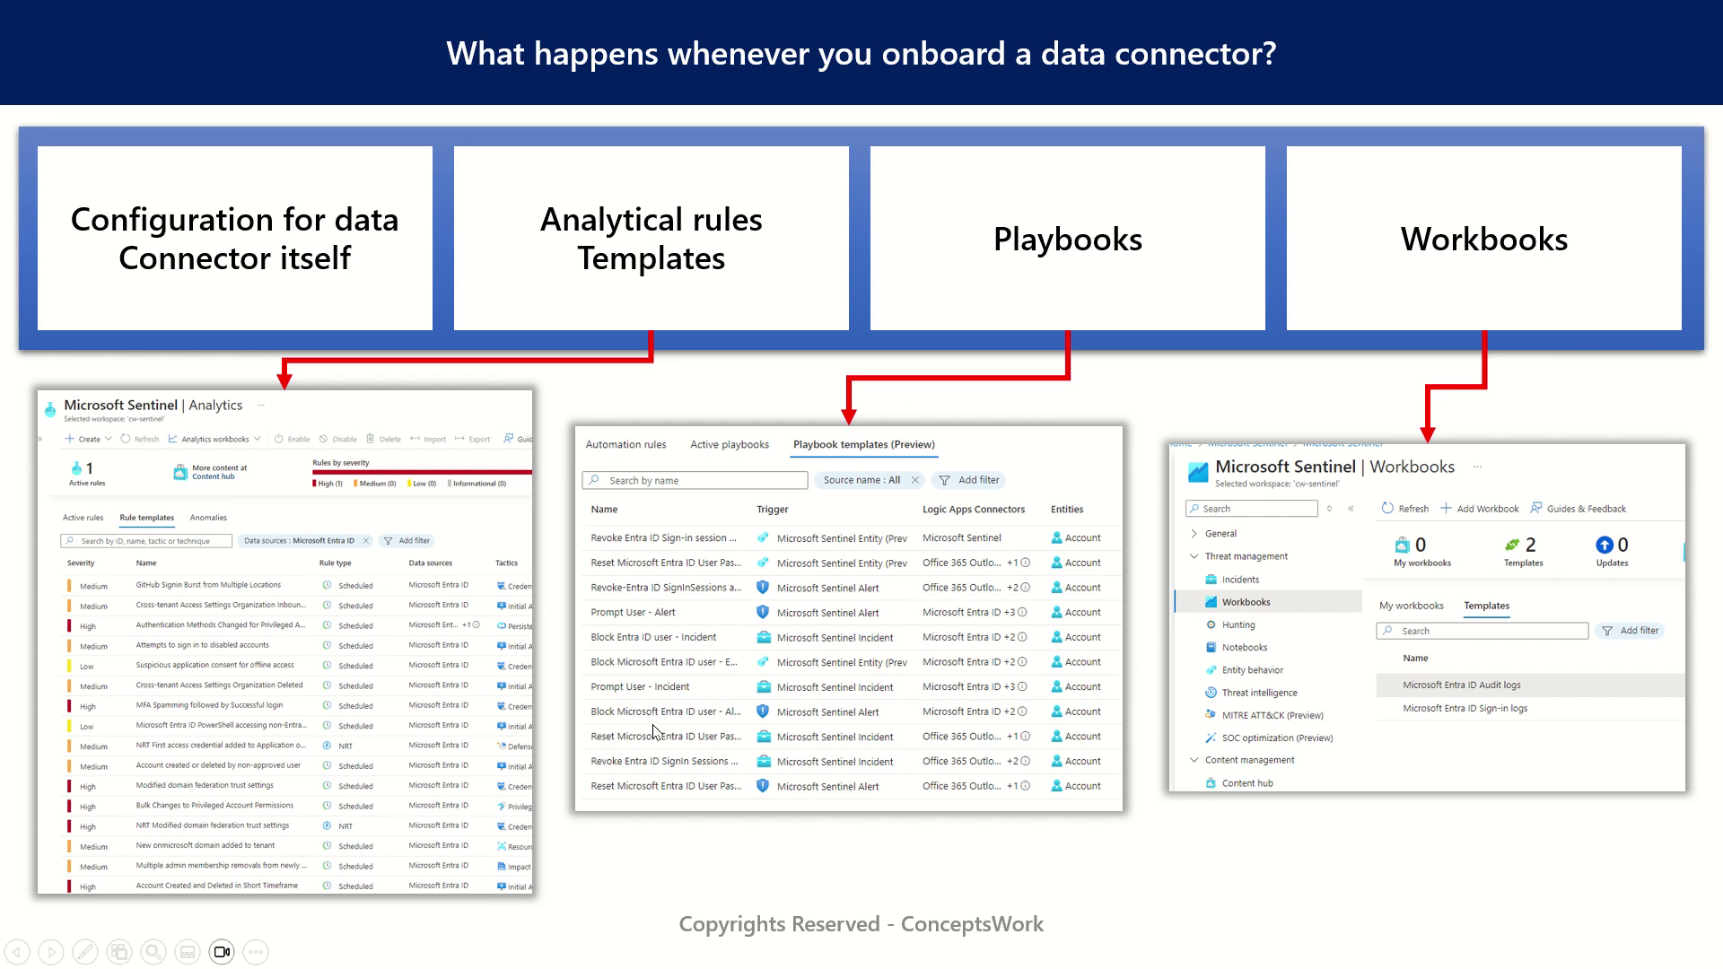
# - Magnify the Playbook templates table and pan between the workbooks and rule templates examples
pyautogui.click(154, 951)
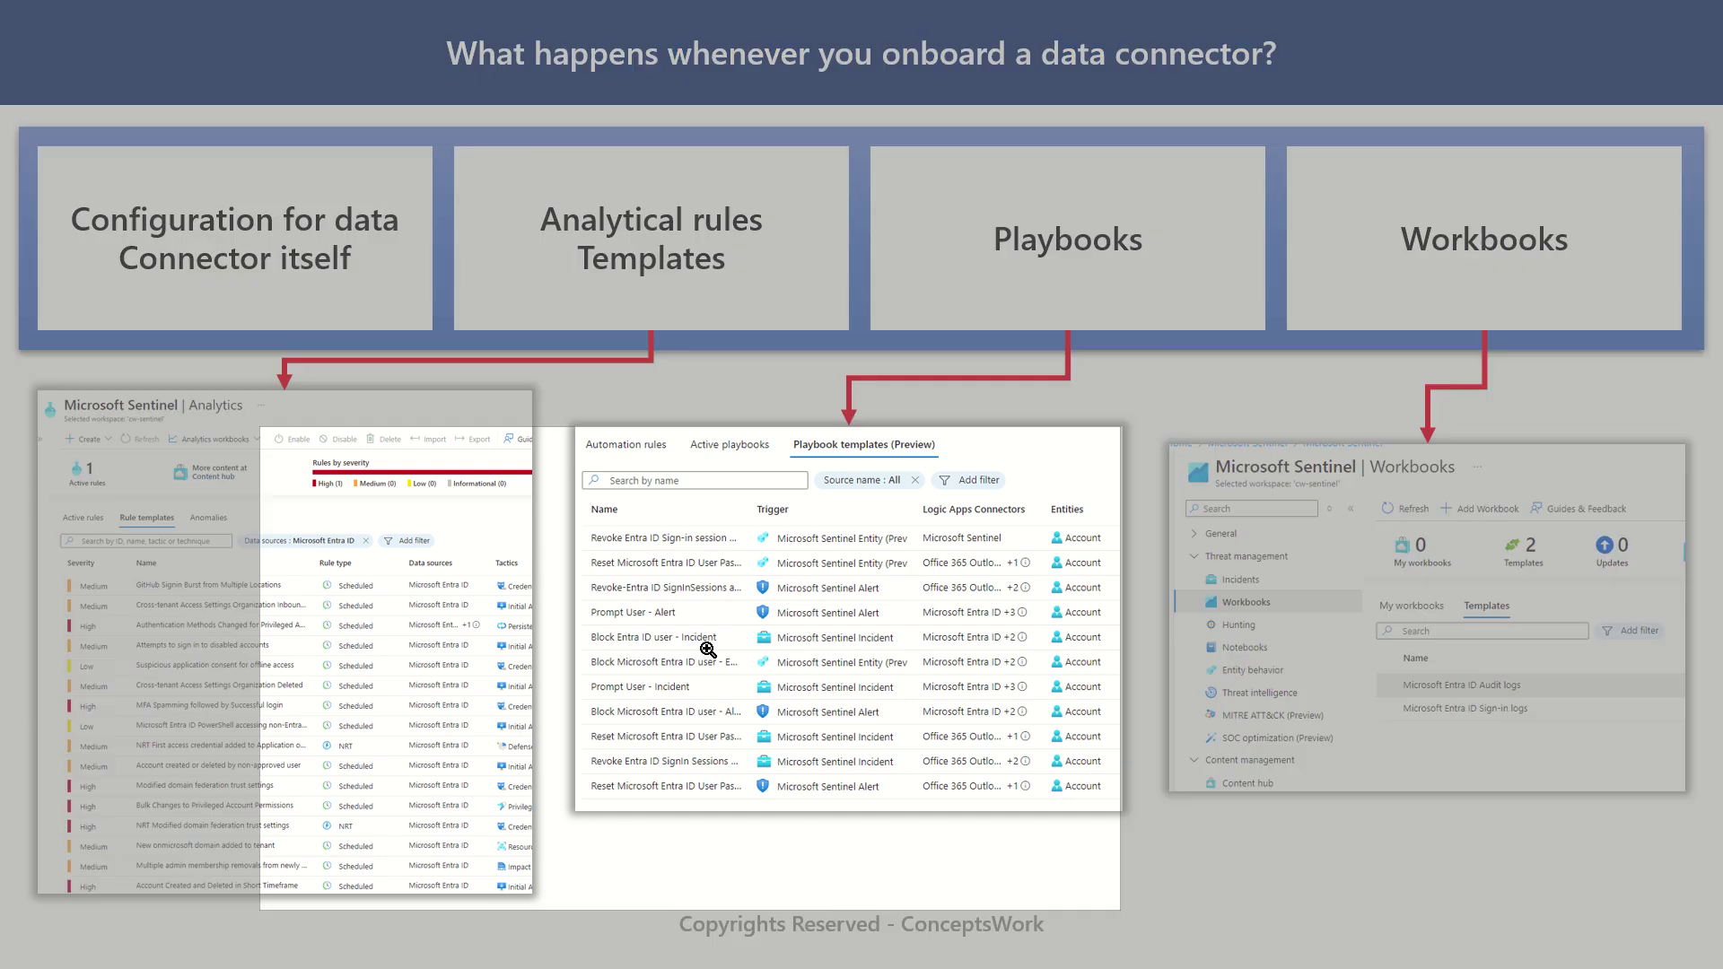
pyautogui.click(712, 637)
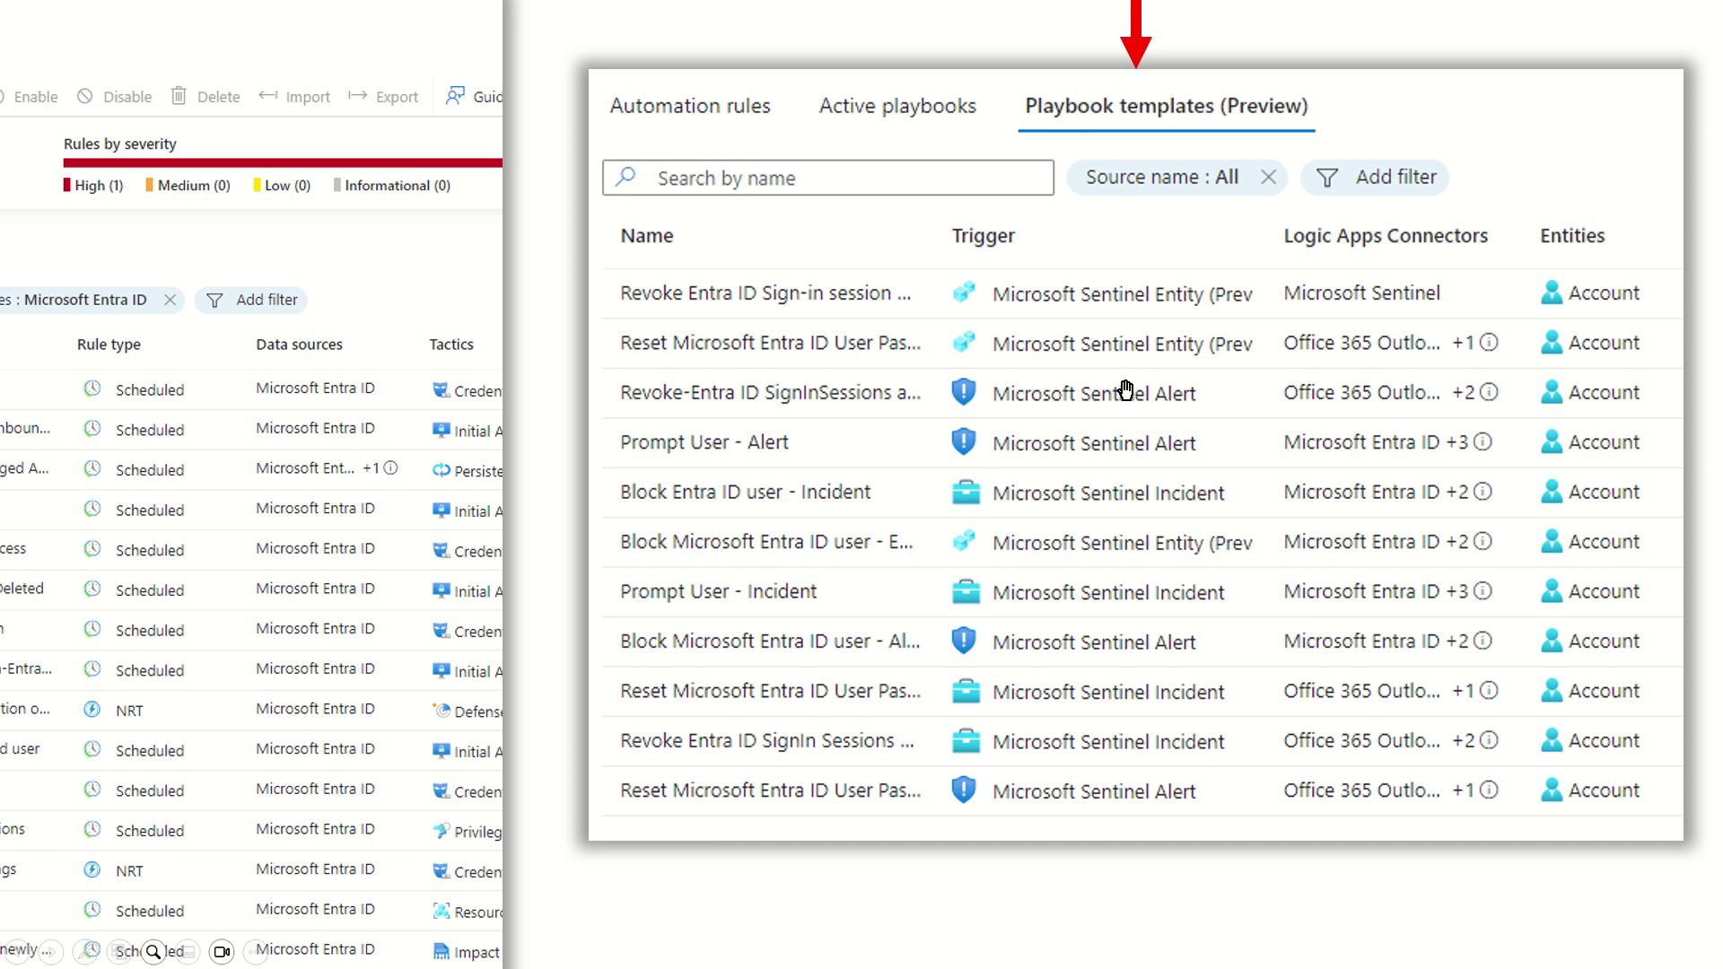
pyautogui.moveTo(959, 302); pyautogui.dragTo(711, 354)
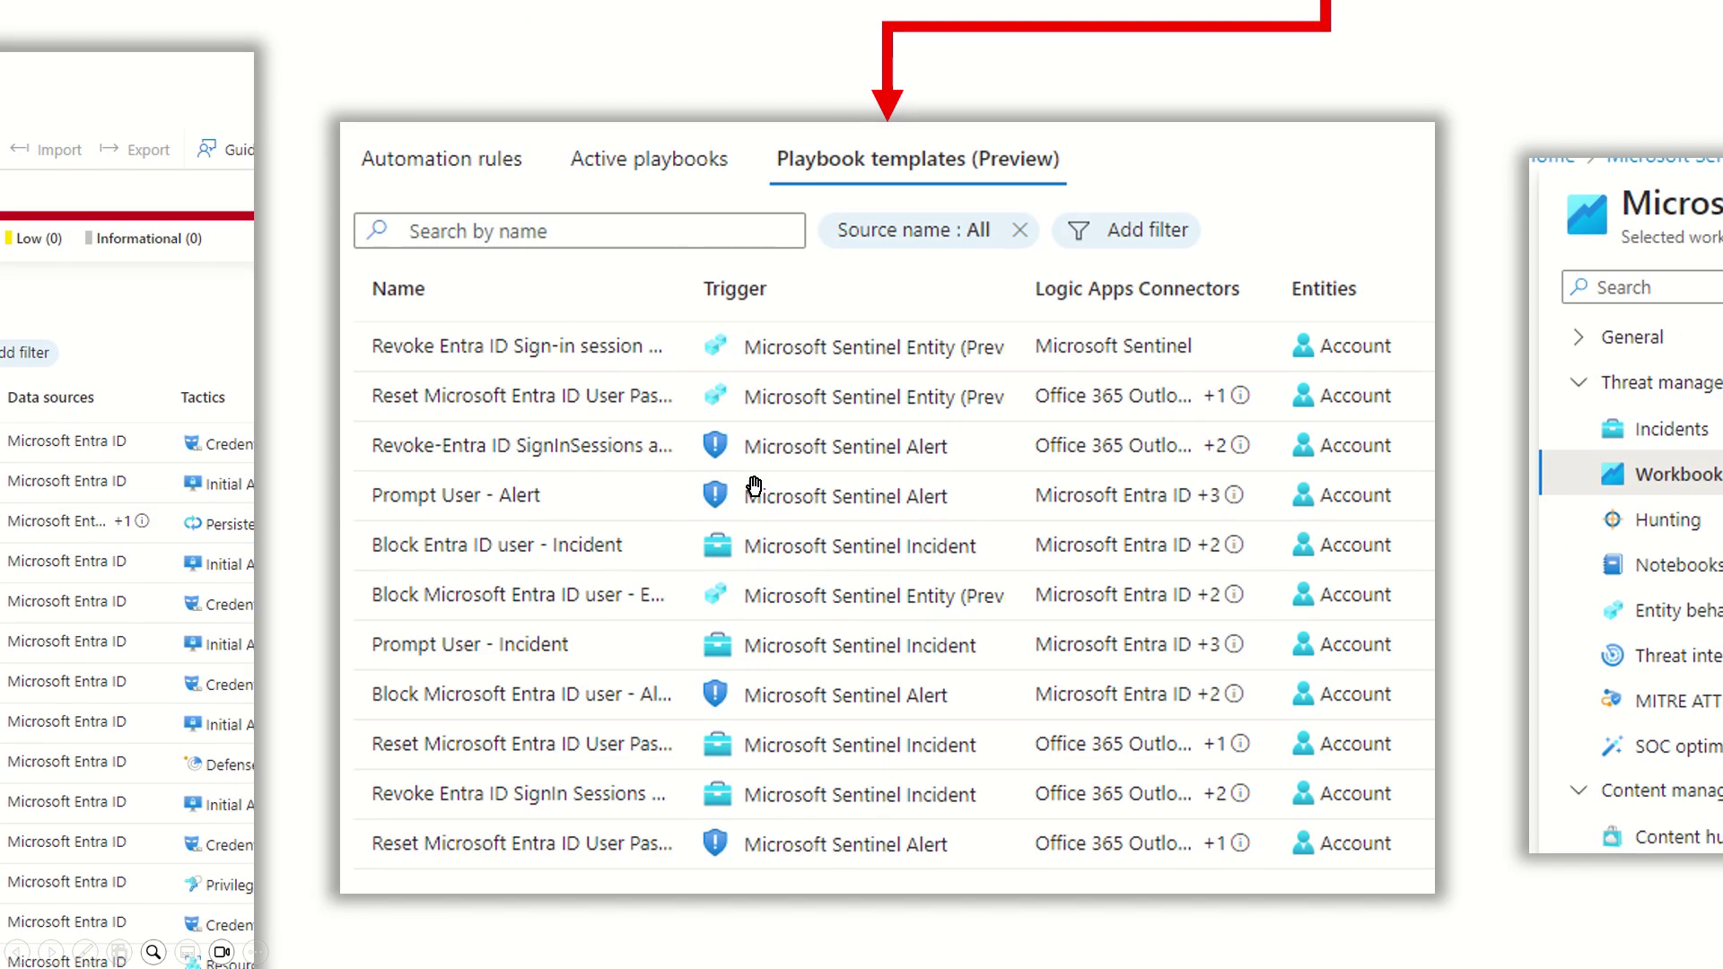
pyautogui.moveTo(441, 653); pyautogui.dragTo(1055, 413)
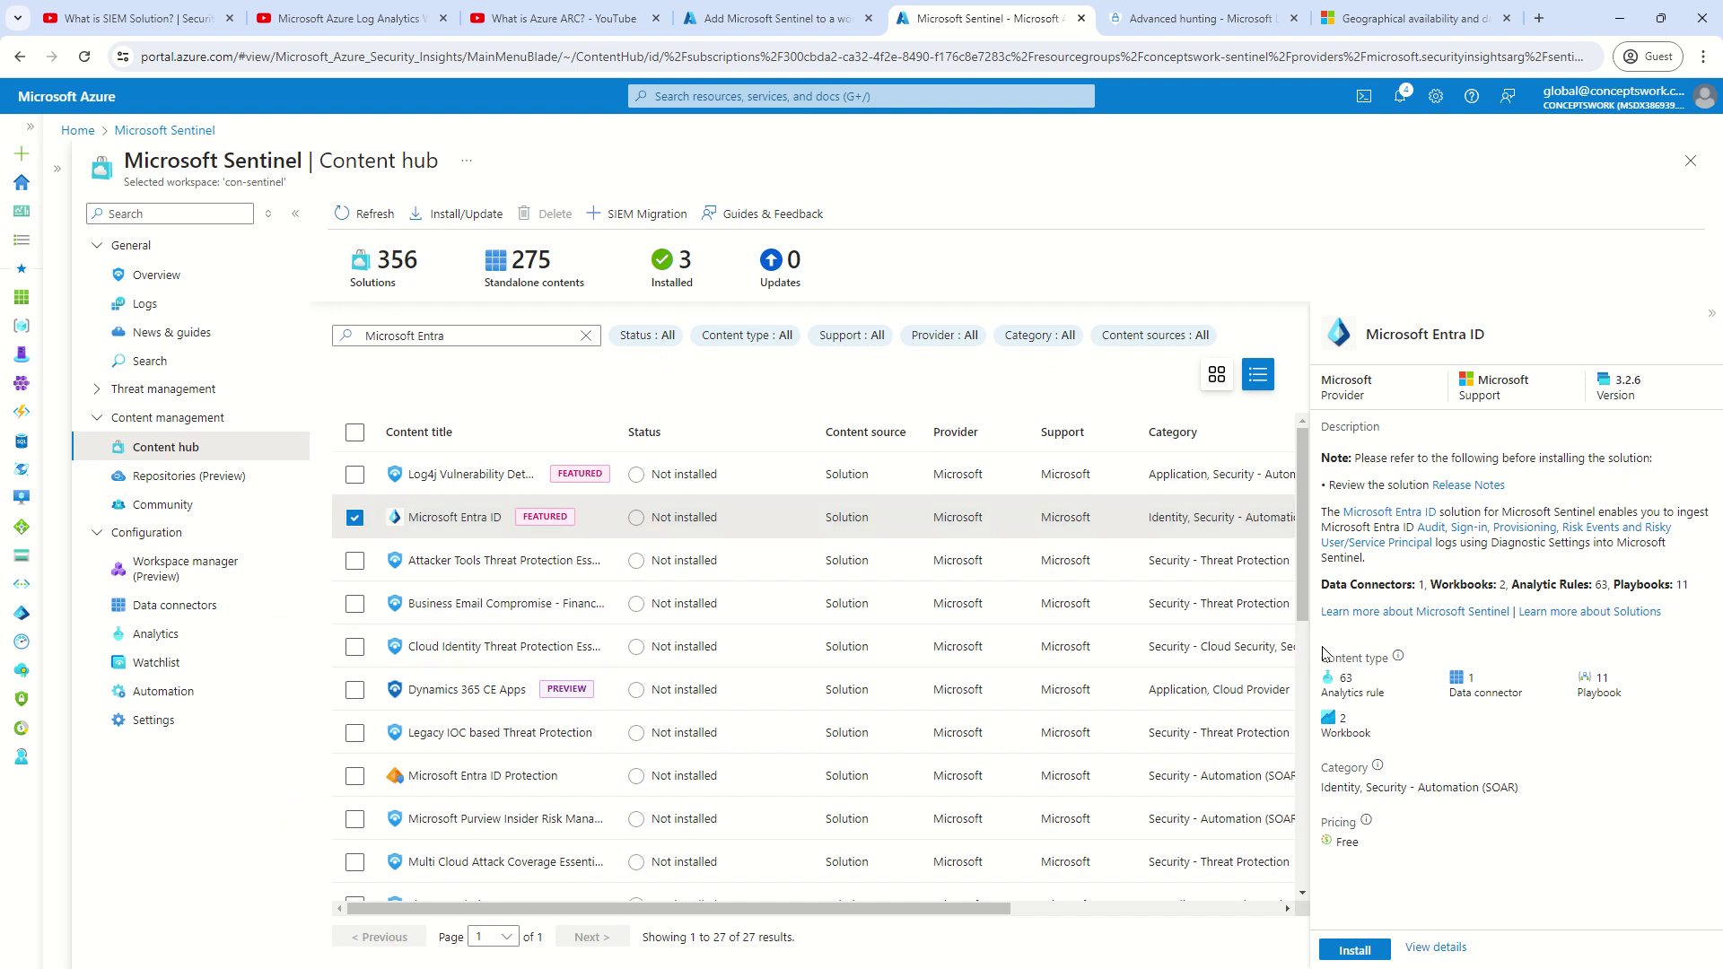
# - Close the add-Sentinel page and open the 'sentinel' workspace from the Microsoft Sentinel list
pyautogui.click(768, 18)
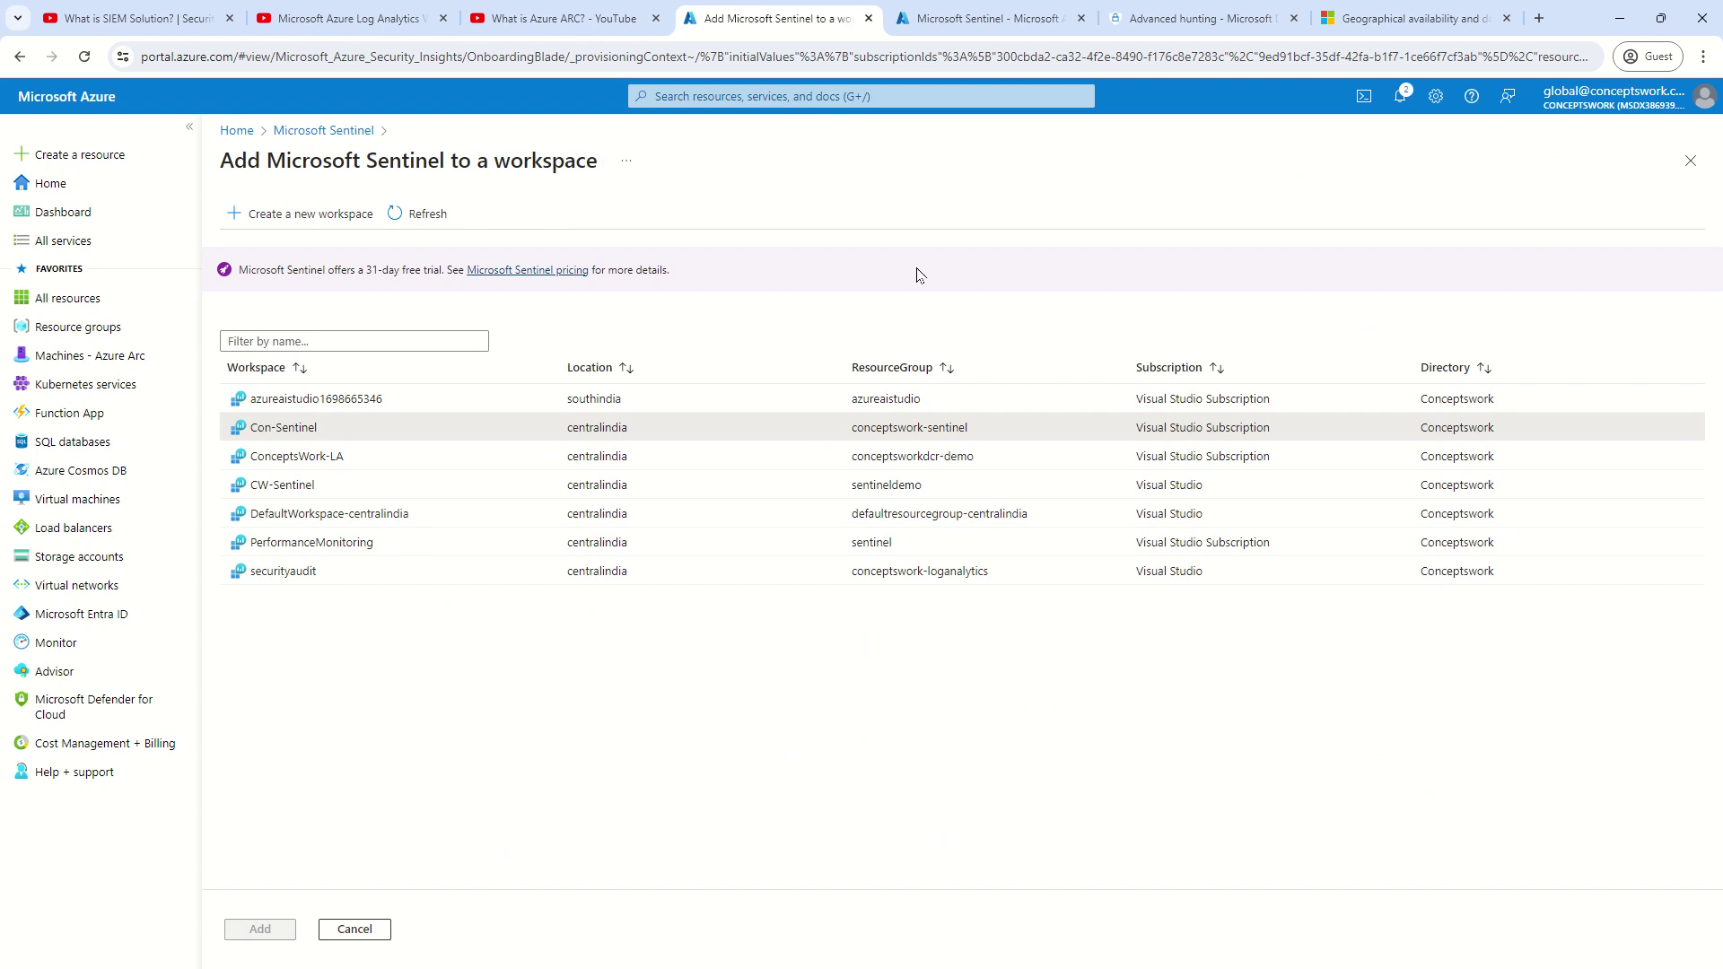
pyautogui.click(1691, 161)
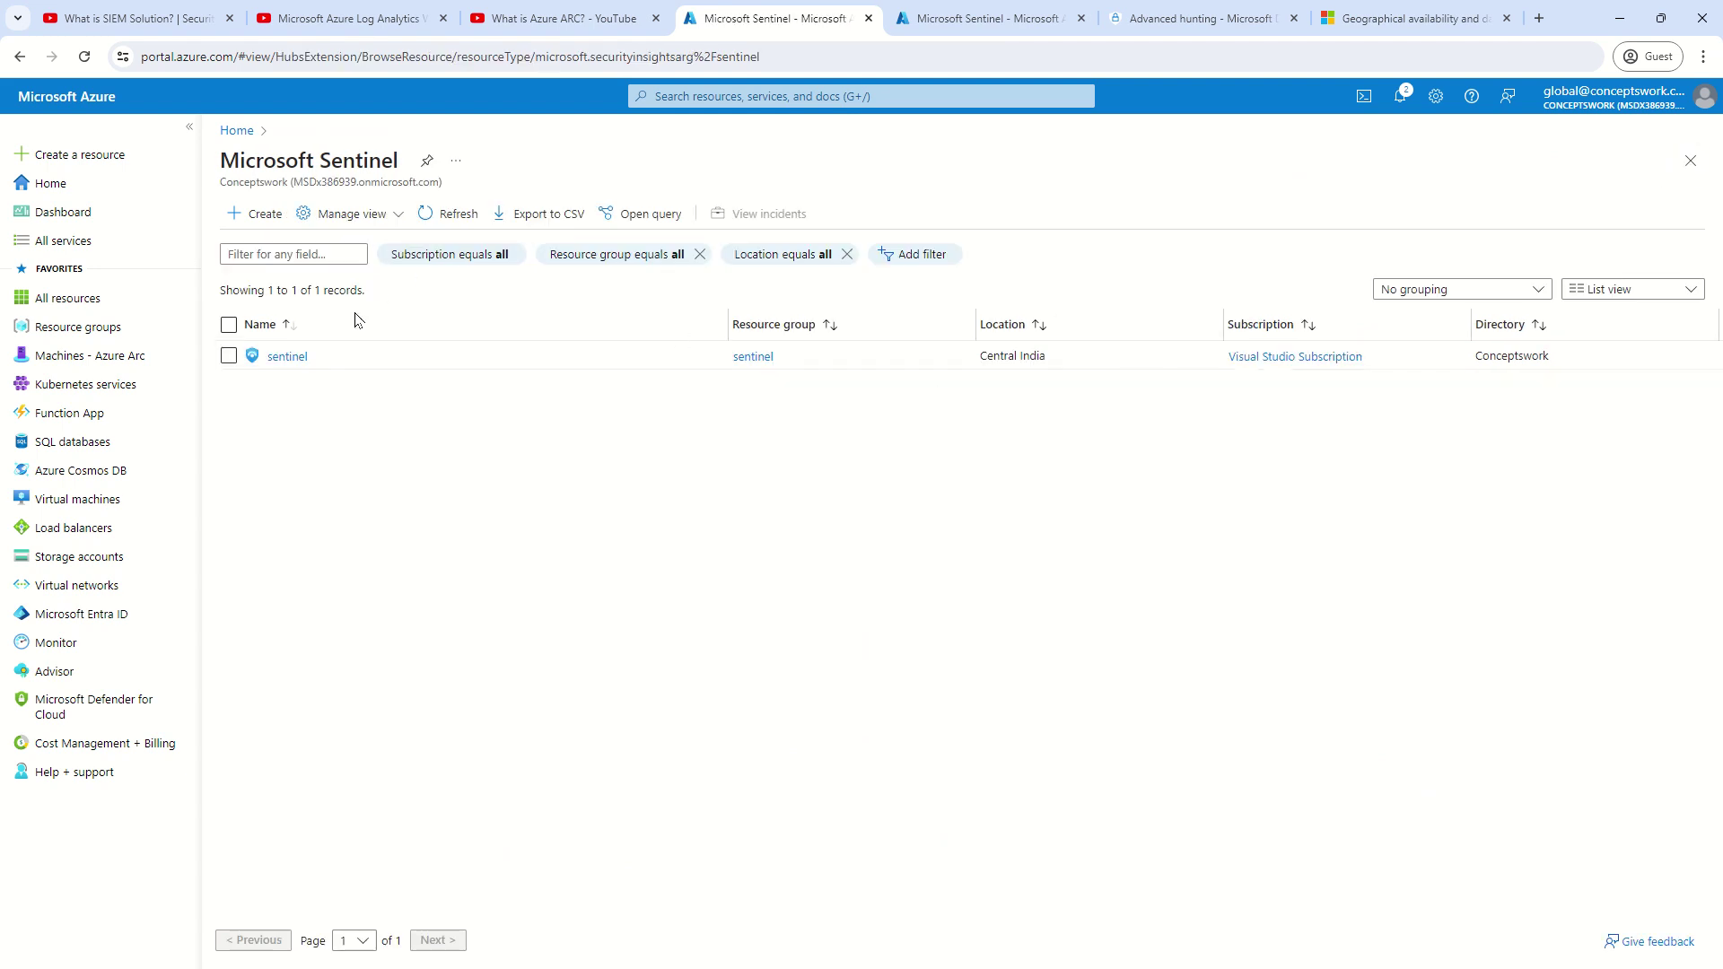
pyautogui.click(1691, 161)
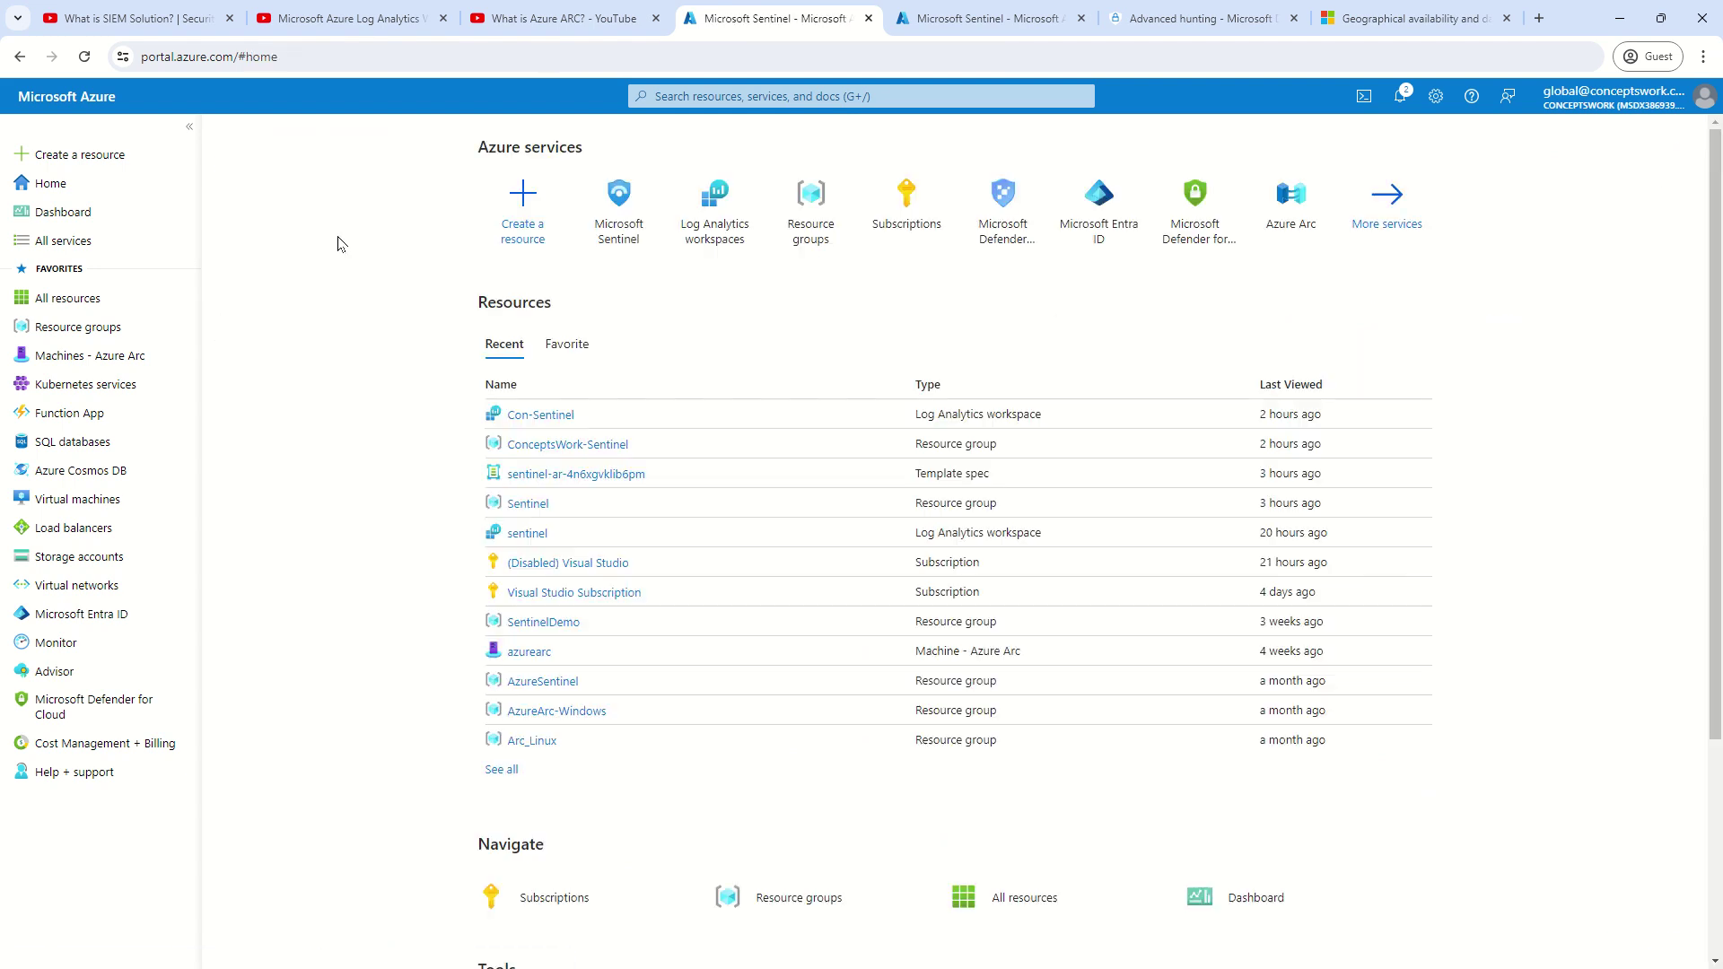
pyautogui.click(639, 206)
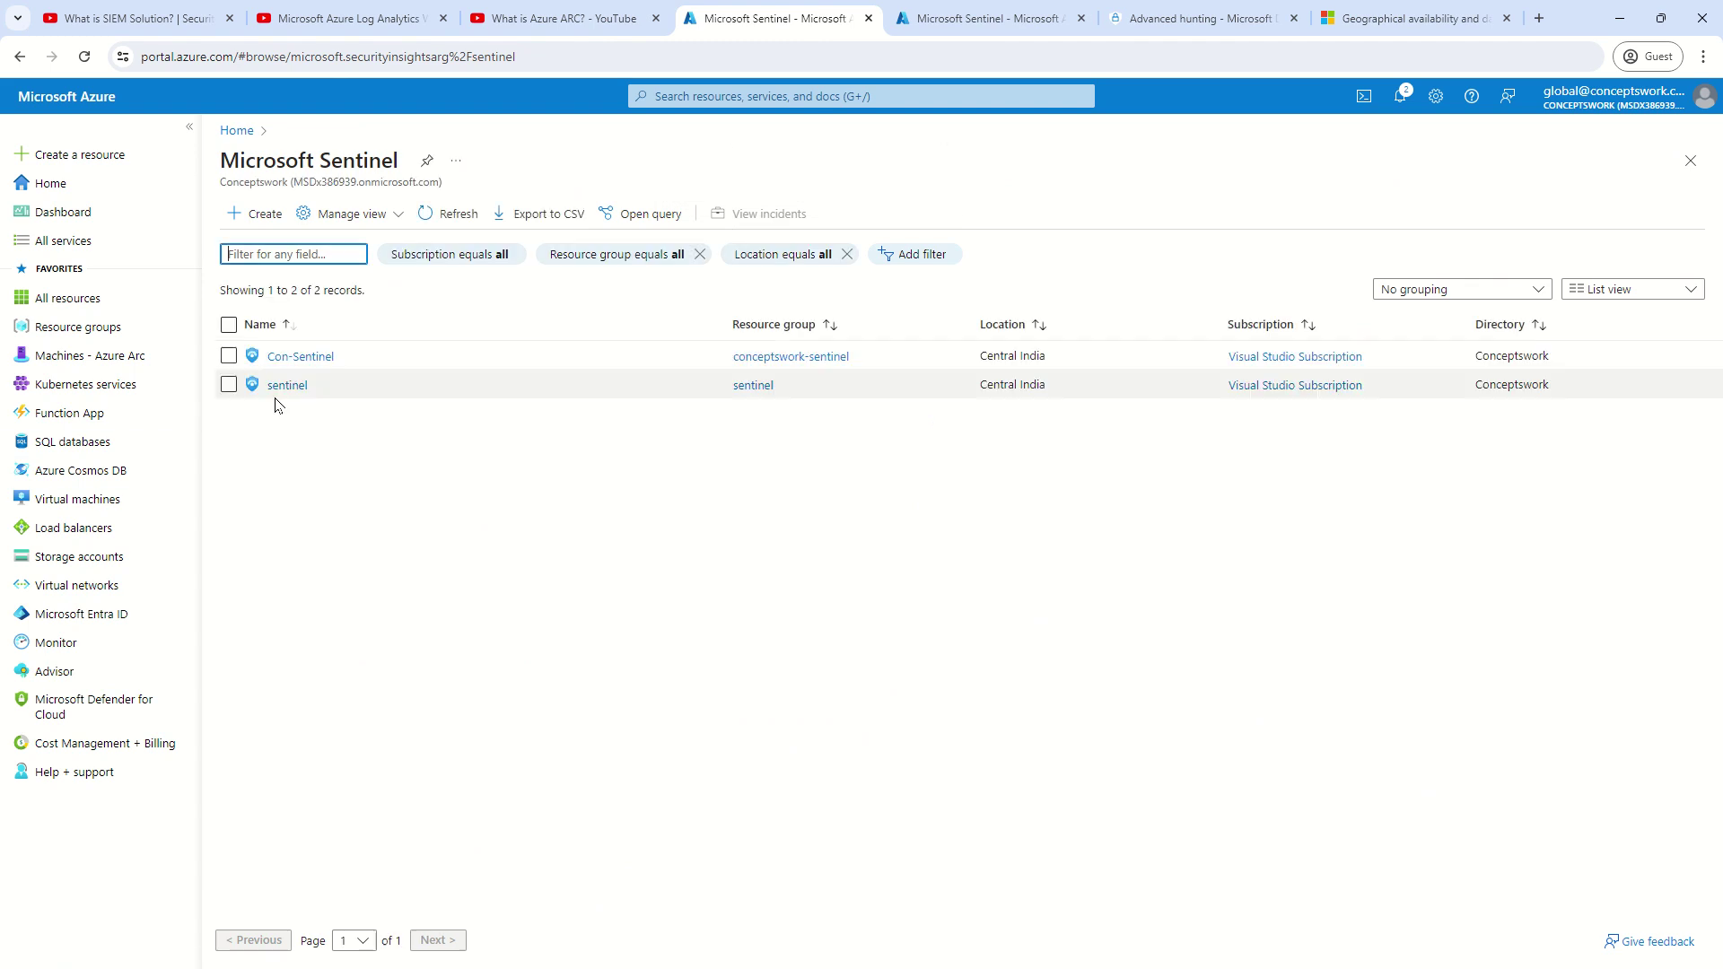
pyautogui.click(285, 386)
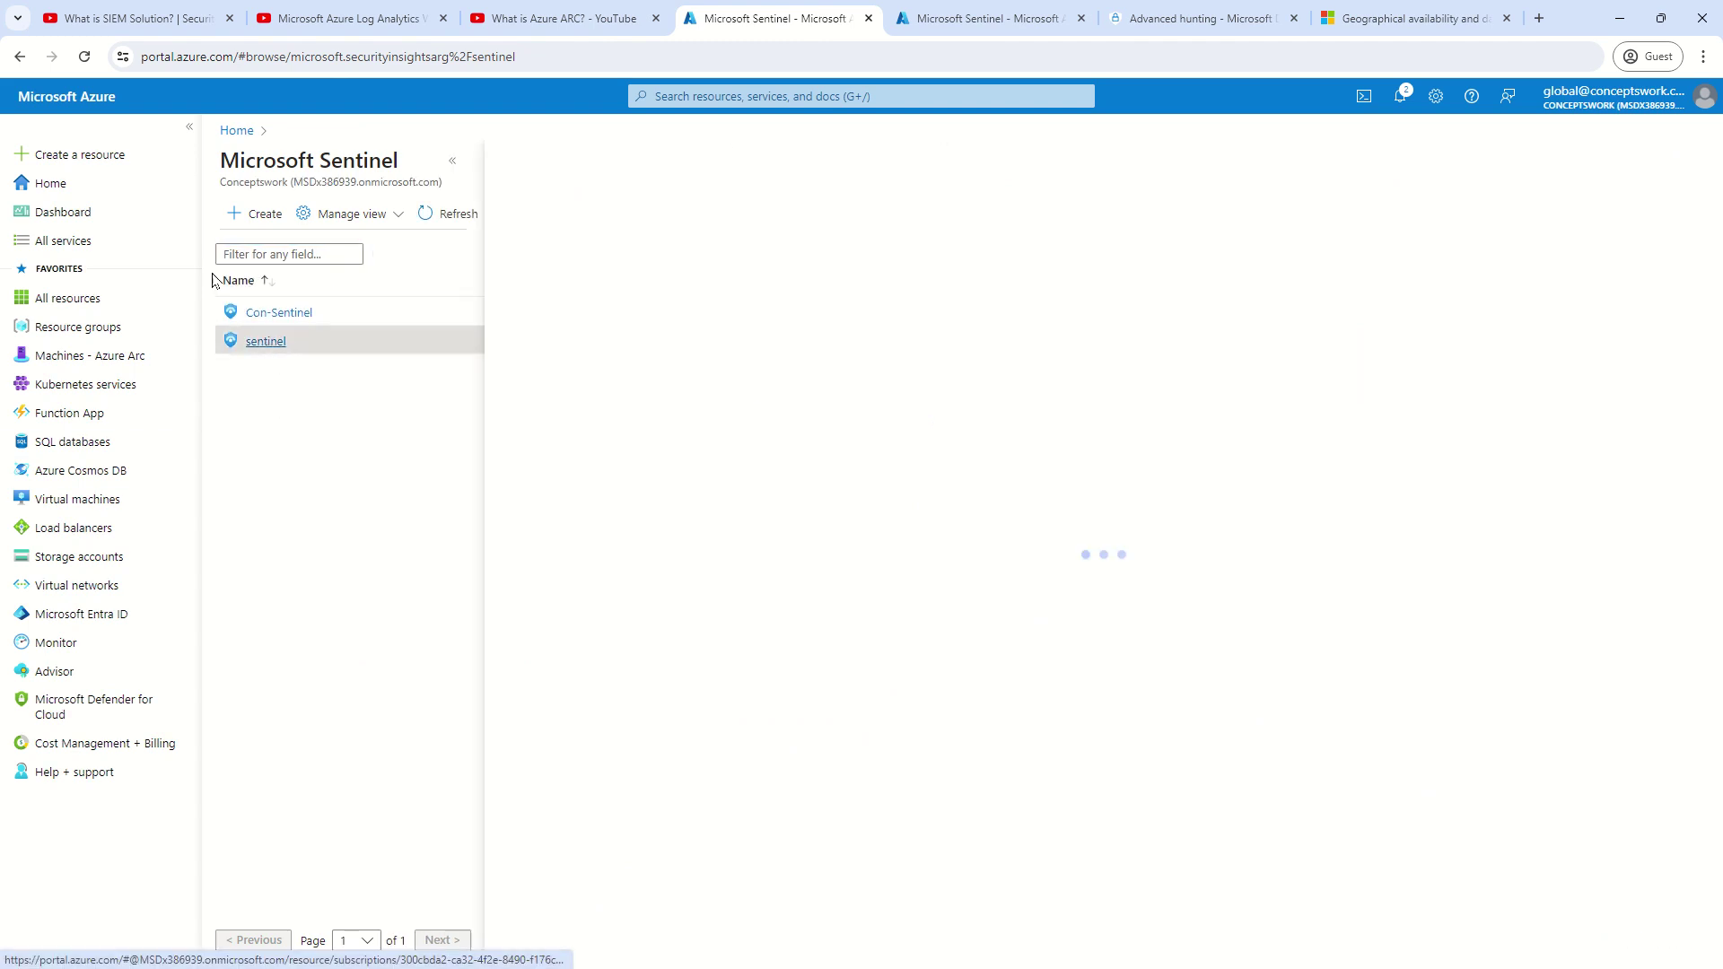
pyautogui.click(186, 130)
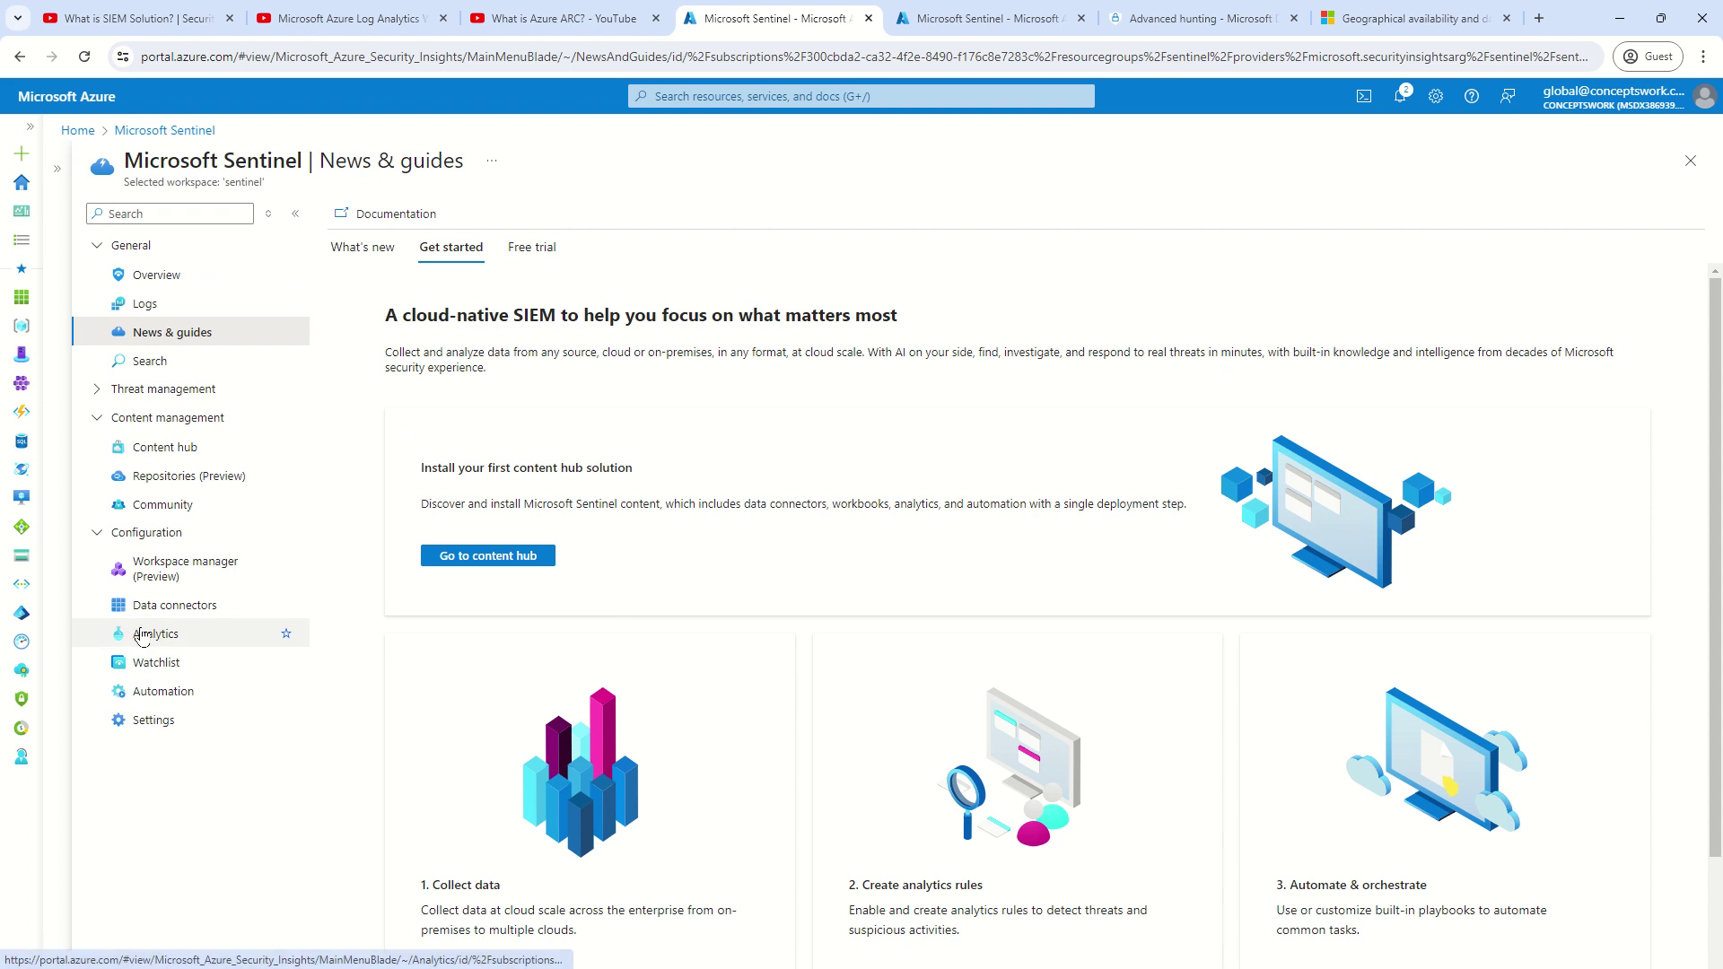
# - Filter the sentinel workspace's analytics rule templates to the Microsoft Entra ID data source, giving 64 templates
pyautogui.click(141, 636)
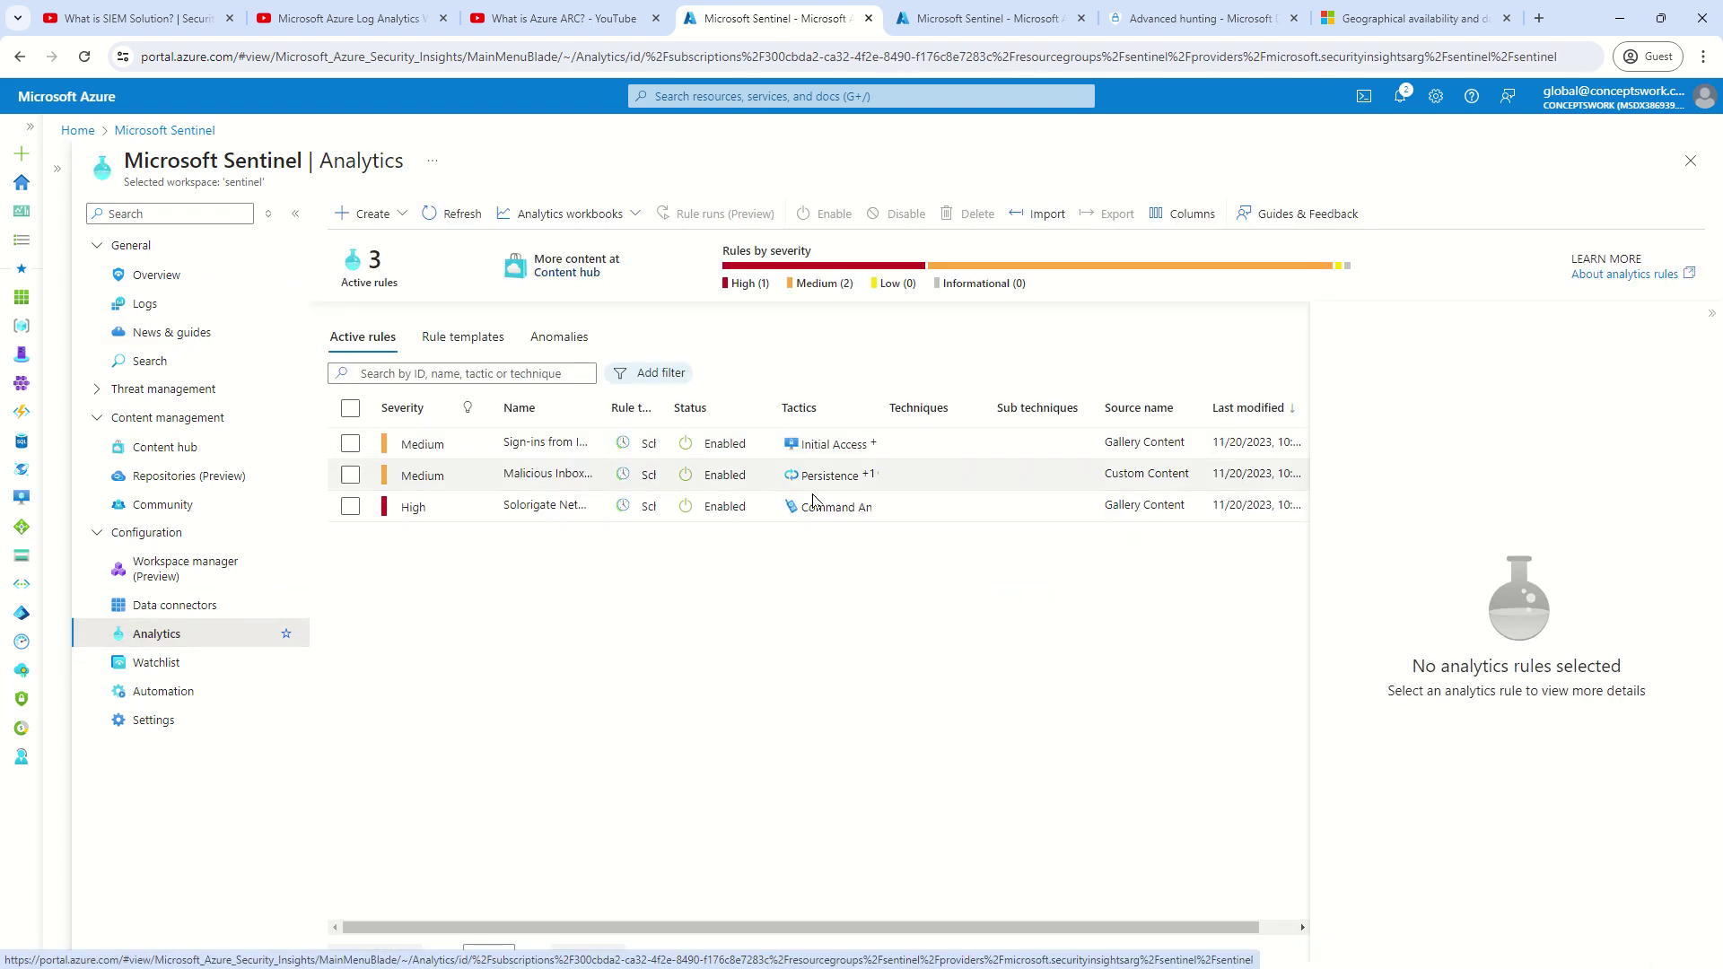
pyautogui.click(437, 340)
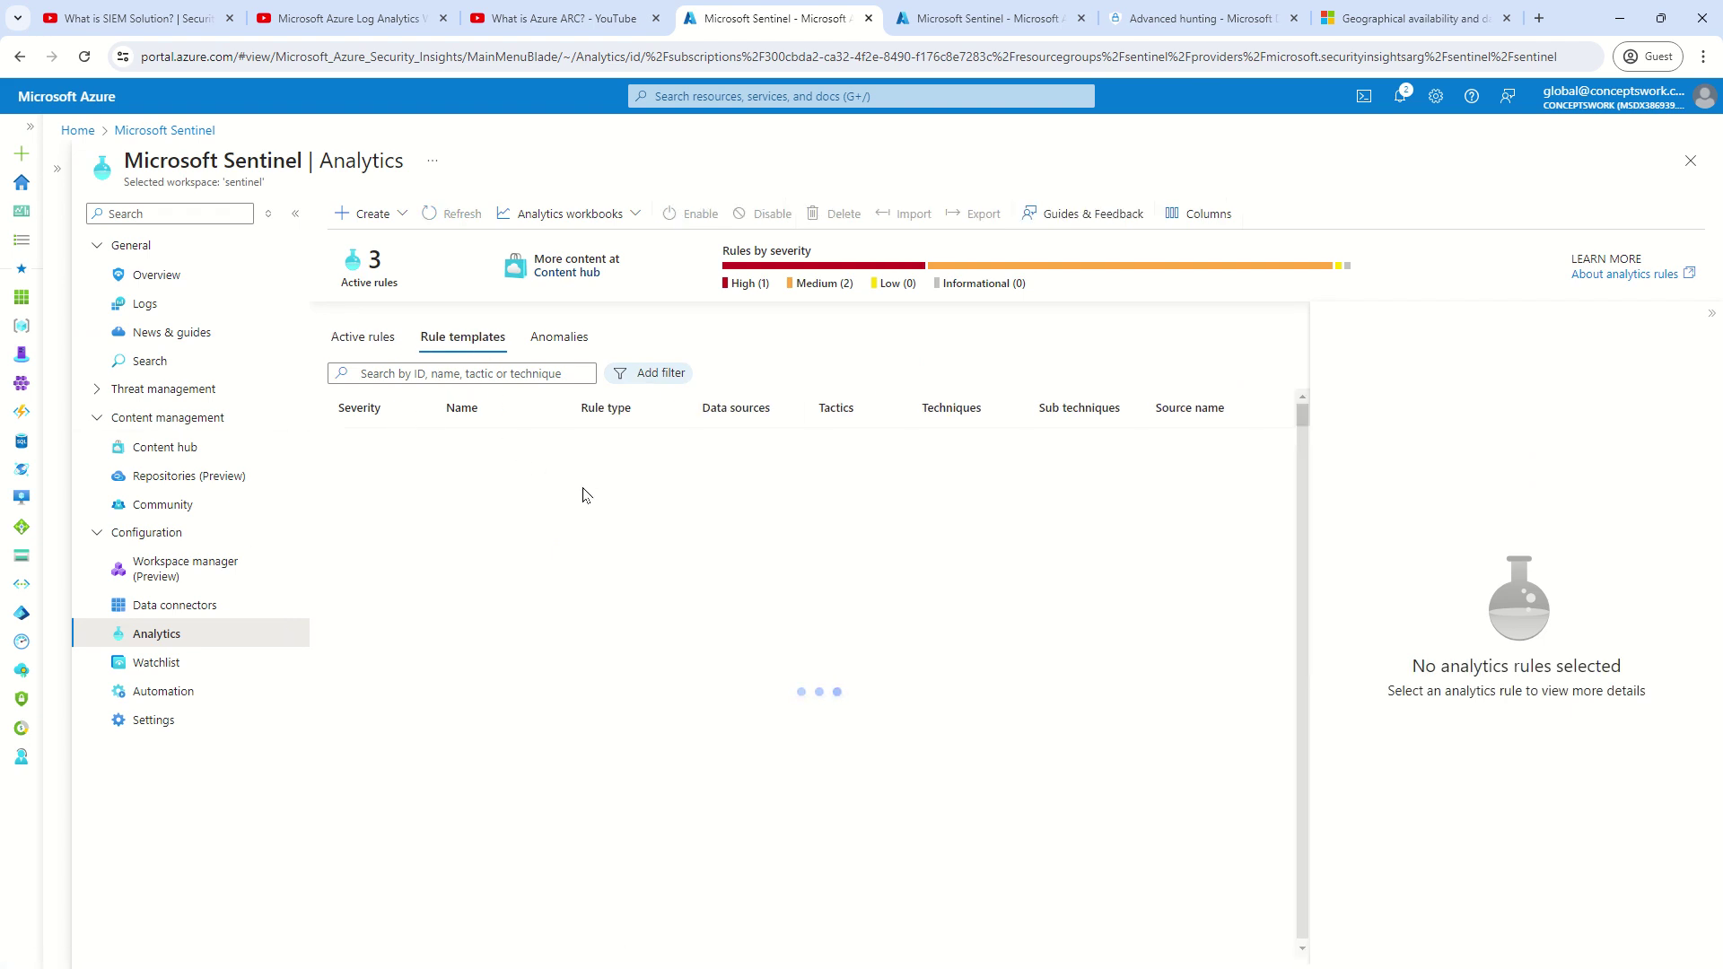
pyautogui.click(653, 374)
pyautogui.click(709, 530)
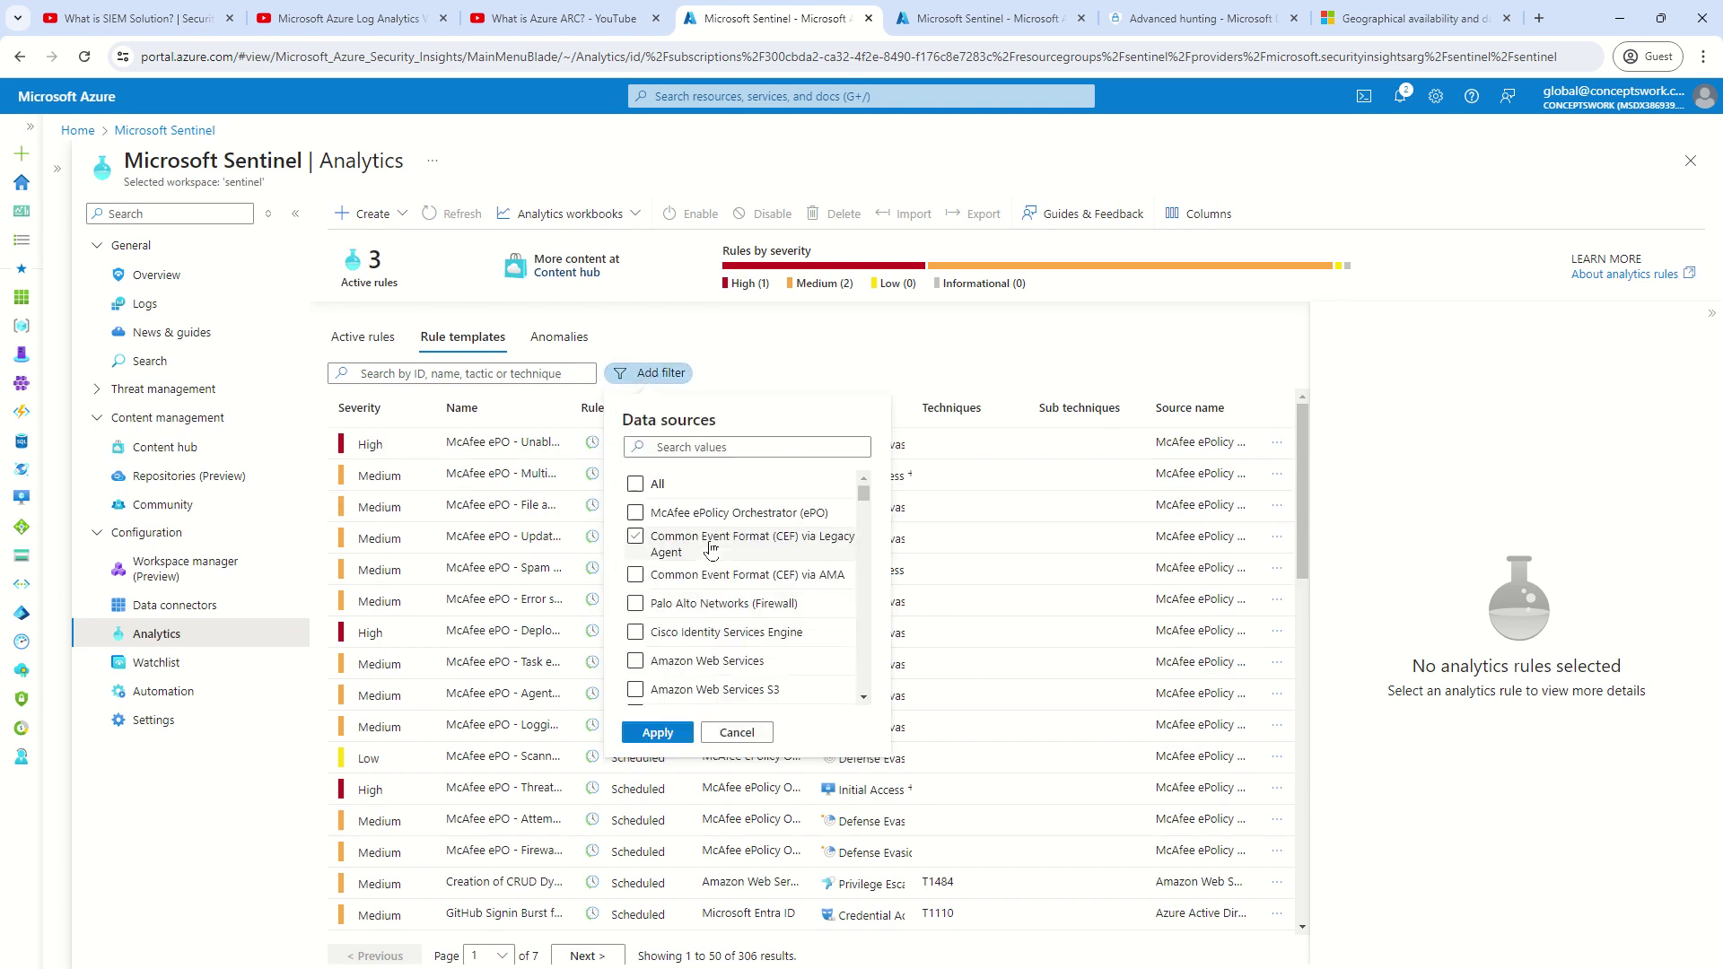
pyautogui.scroll(-2, 763, 592)
pyautogui.click(692, 438)
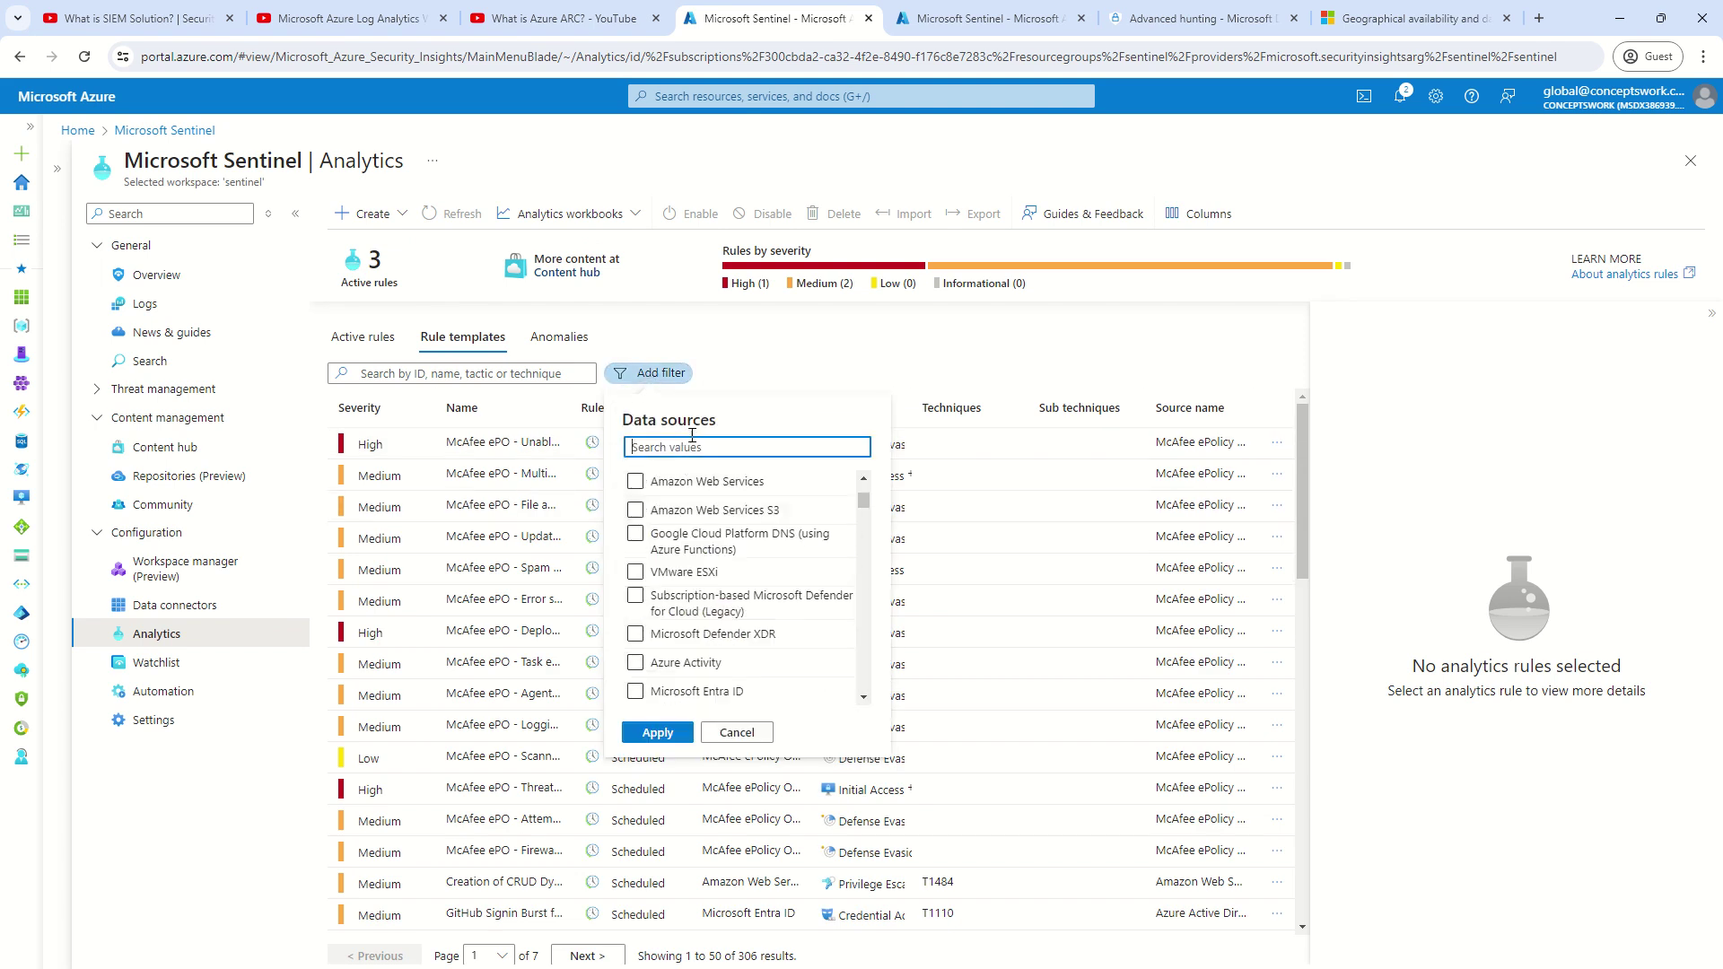
pyautogui.scroll(-2, 718, 574)
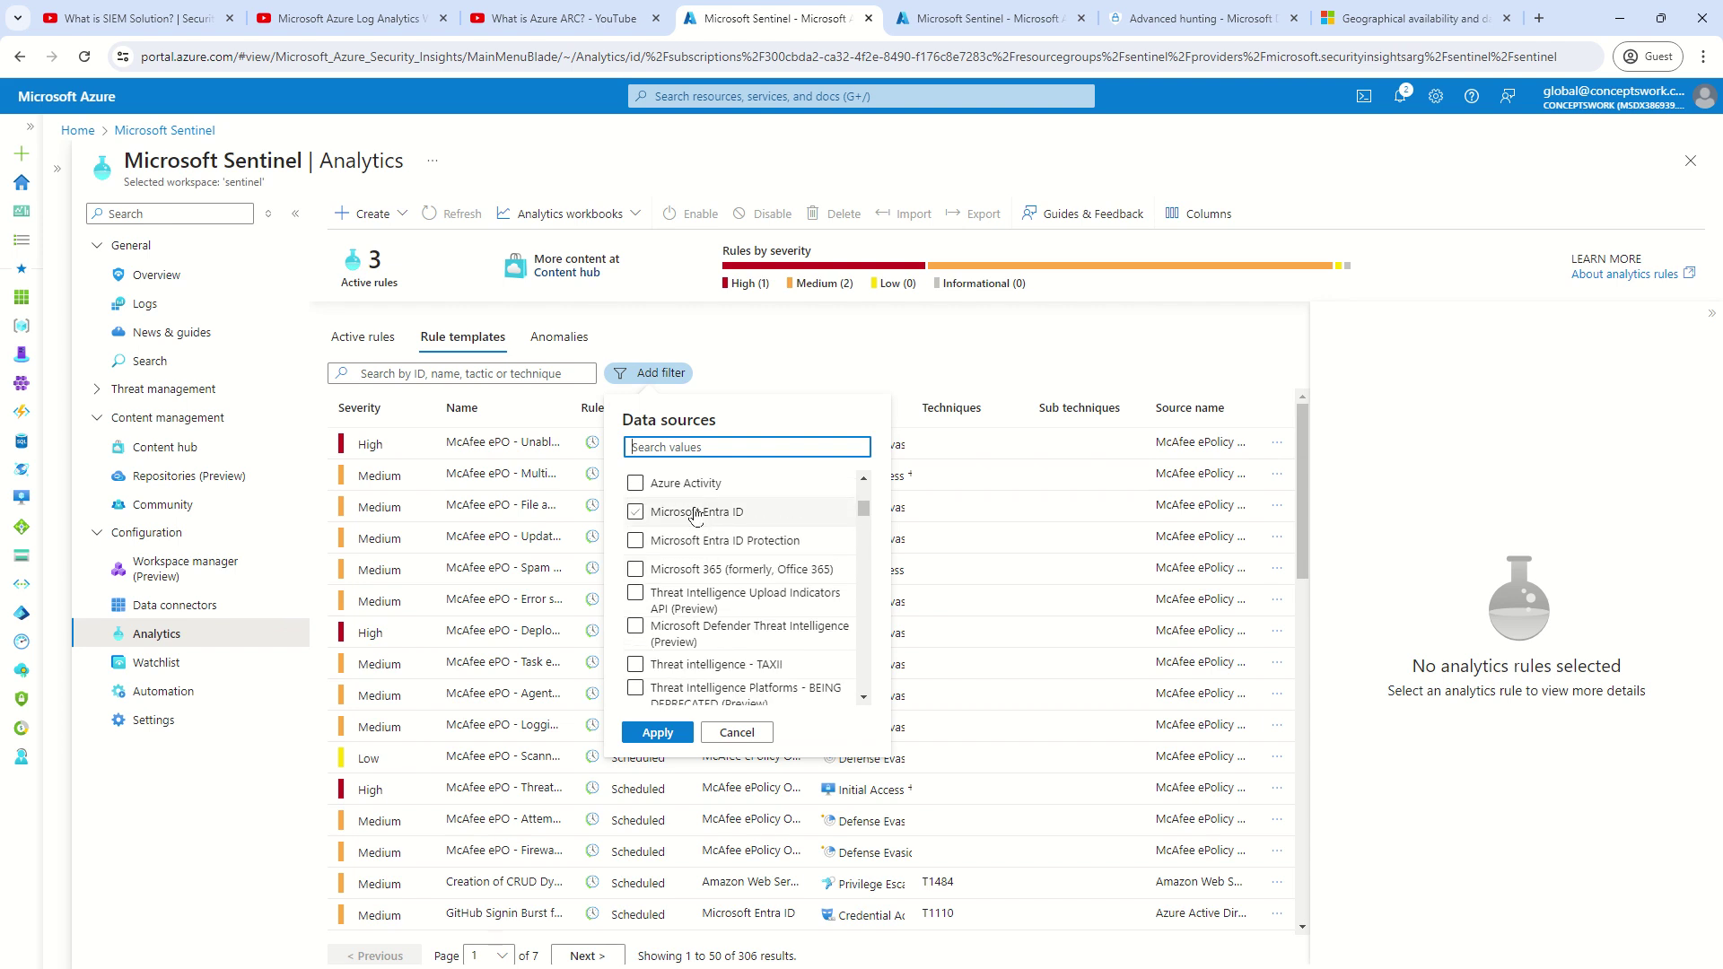
pyautogui.click(637, 512)
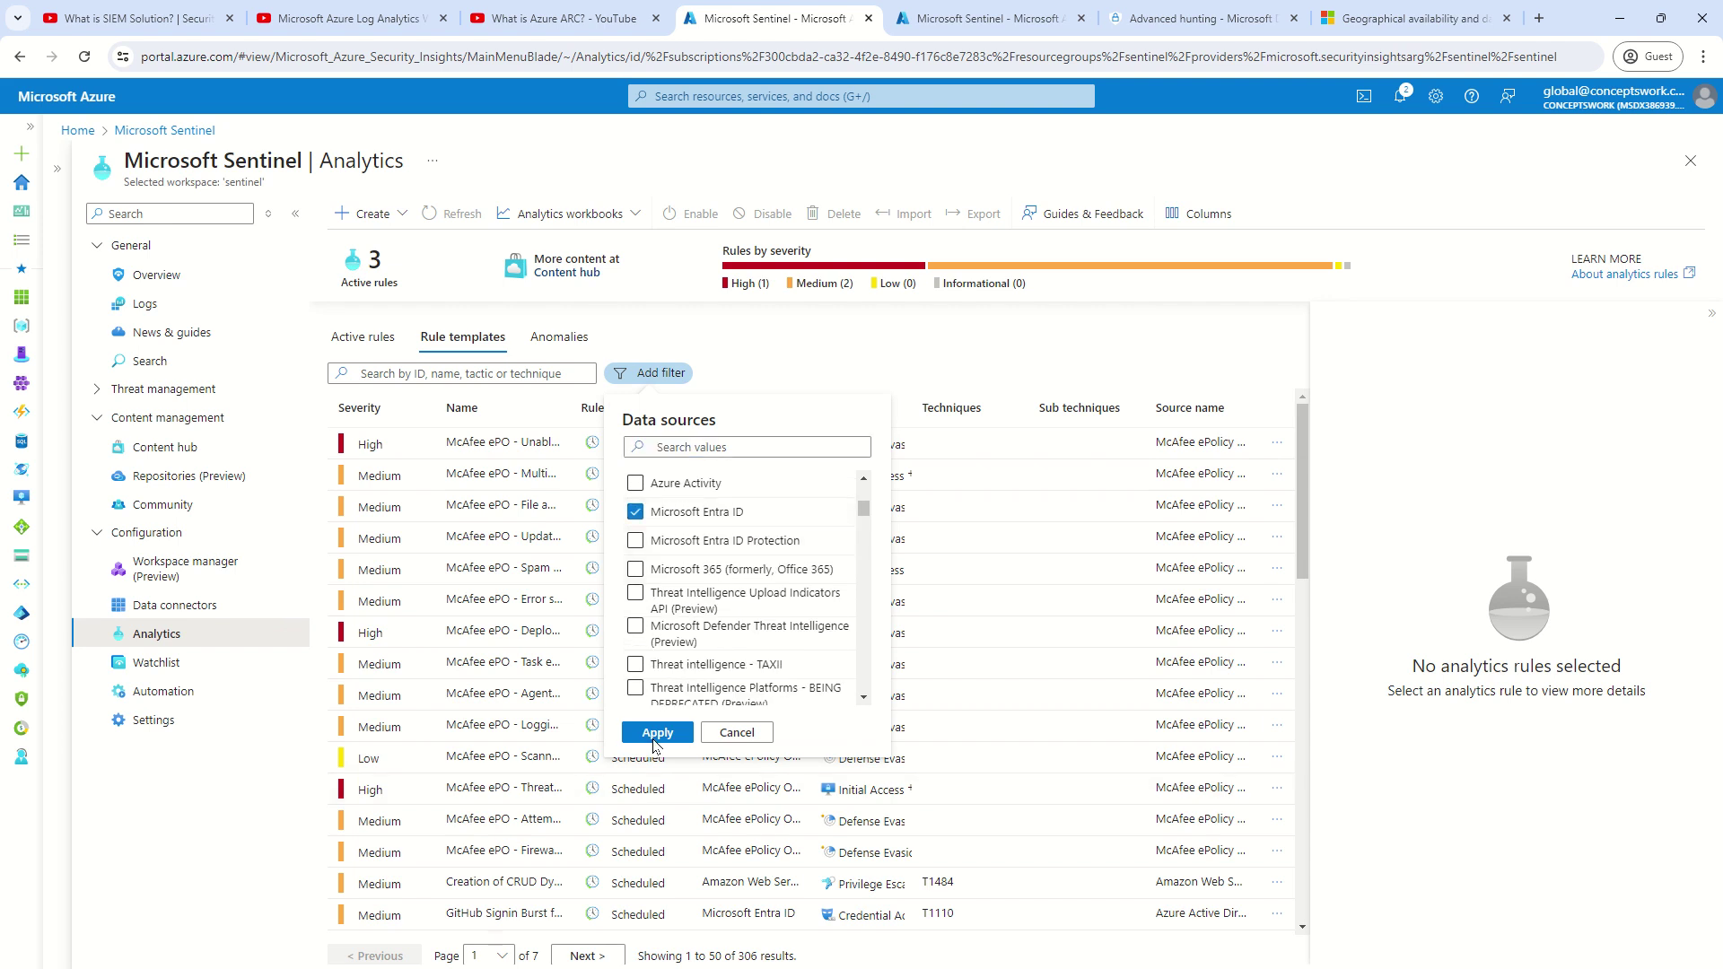
pyautogui.click(656, 734)
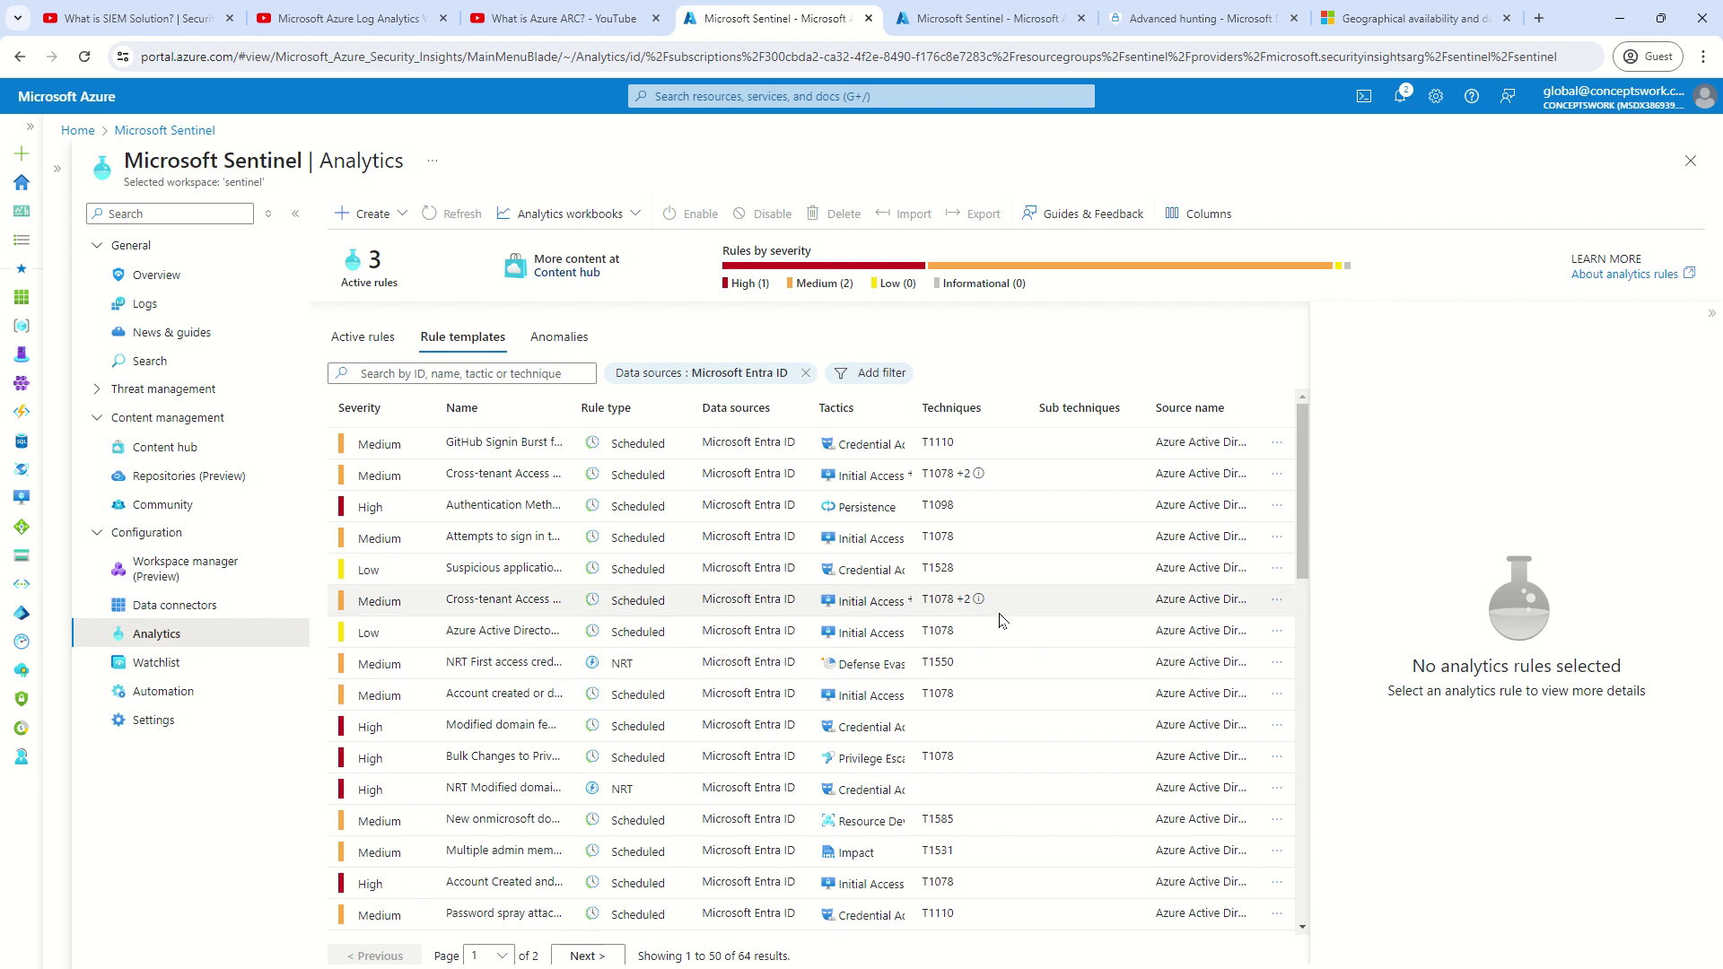
# - Open Con-Sentinel's analytics rule templates and highlight the empty Microsoft Entra ID filter result
pyautogui.click(1690, 165)
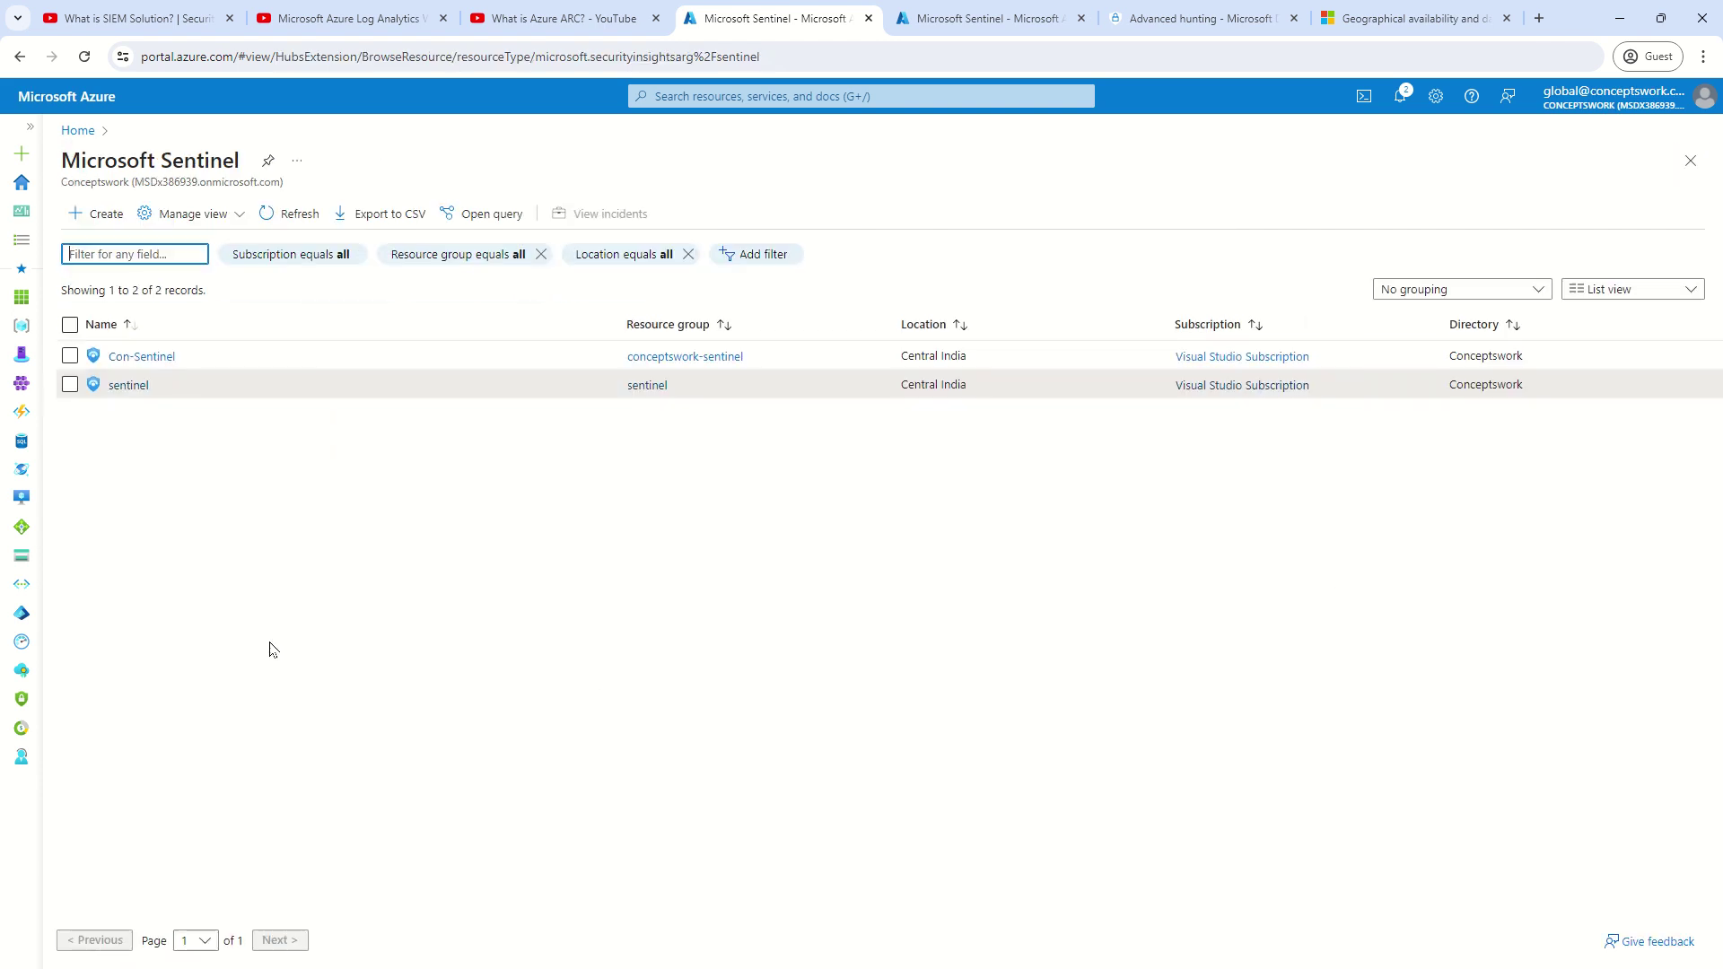
pyautogui.click(134, 354)
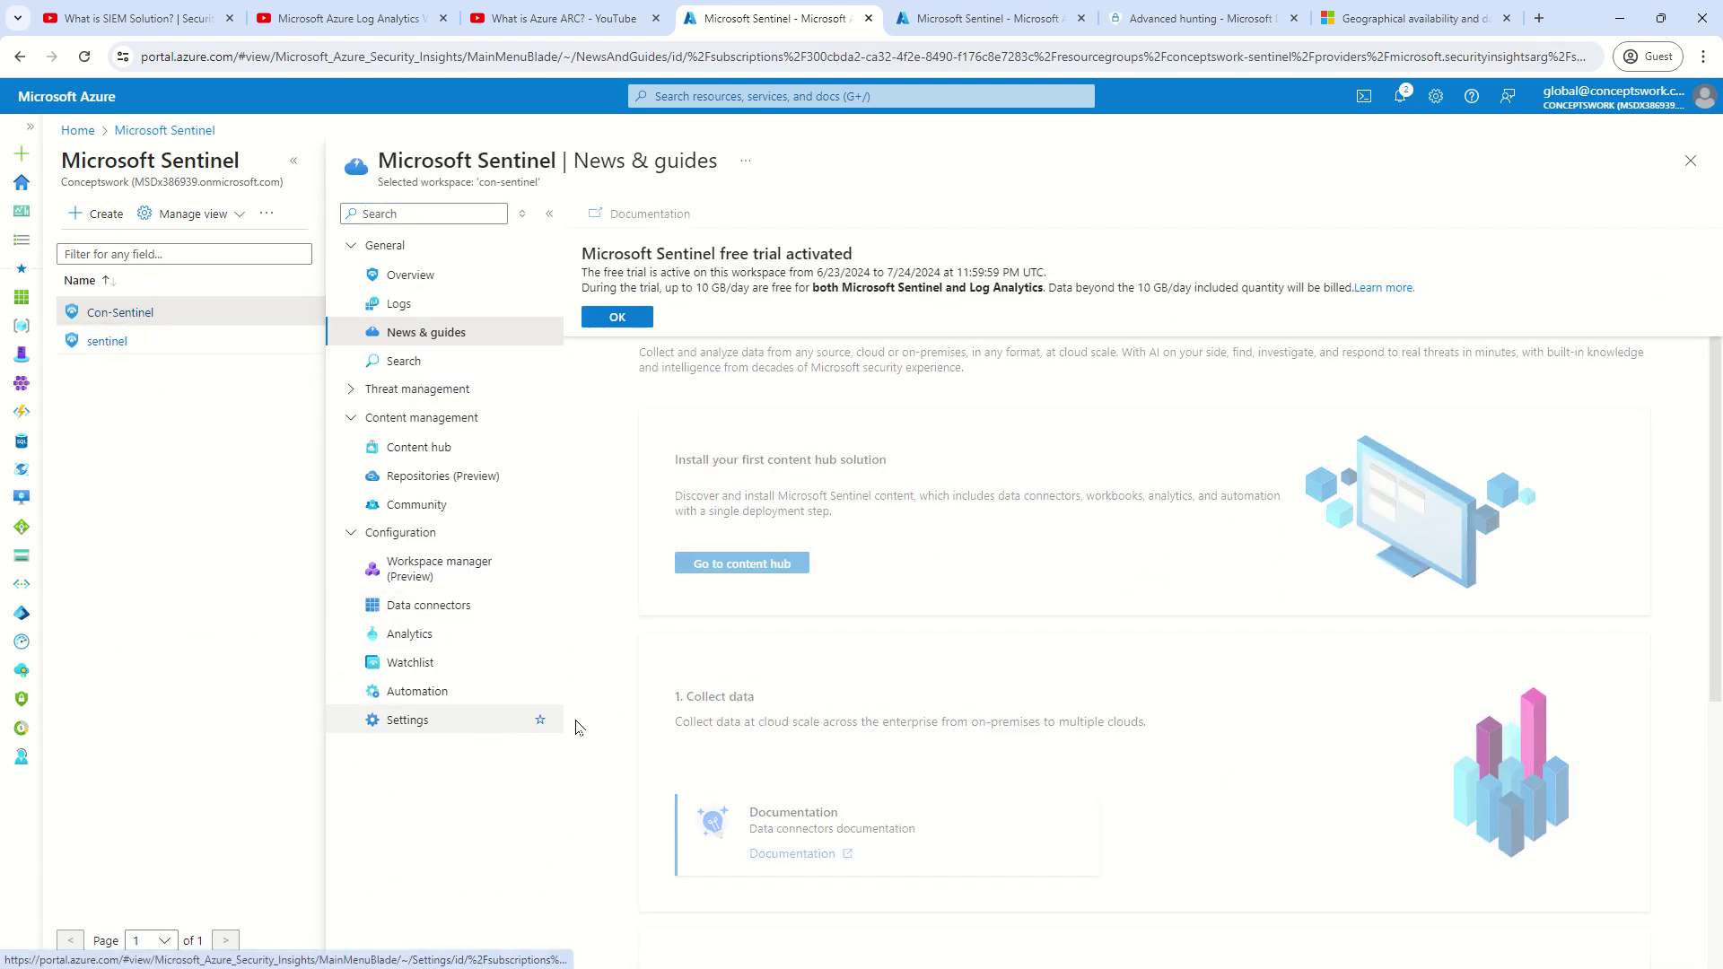
pyautogui.click(431, 642)
pyautogui.click(293, 161)
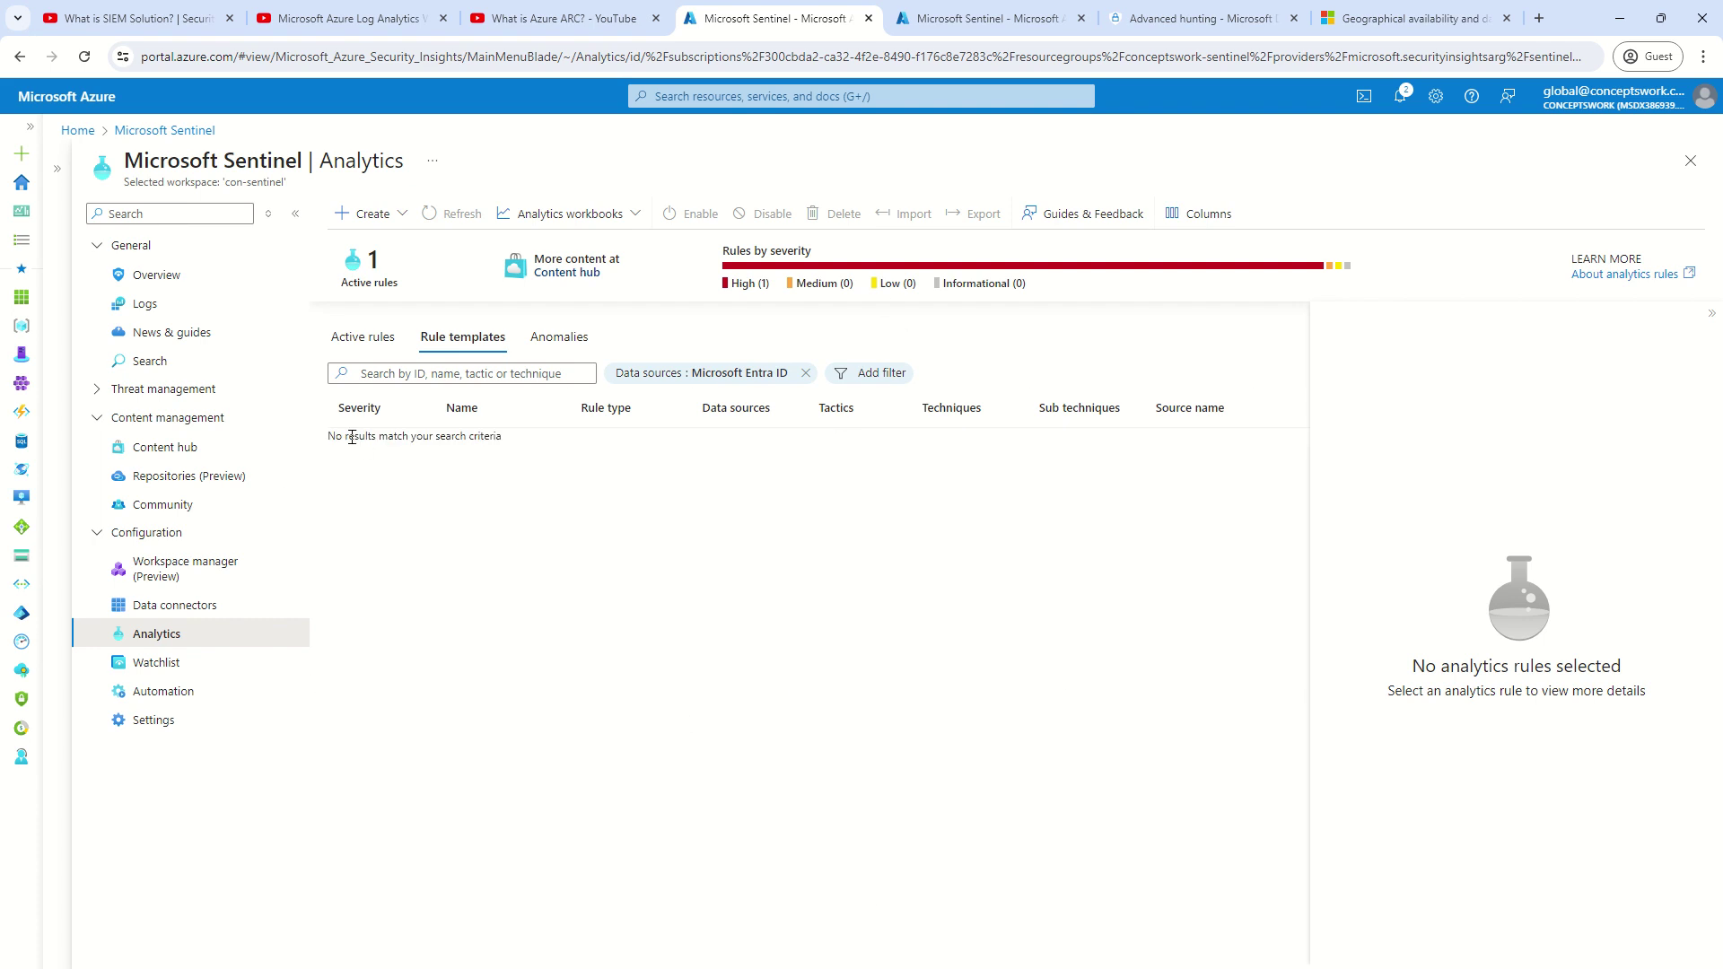
pyautogui.moveTo(336, 438); pyautogui.dragTo(696, 437)
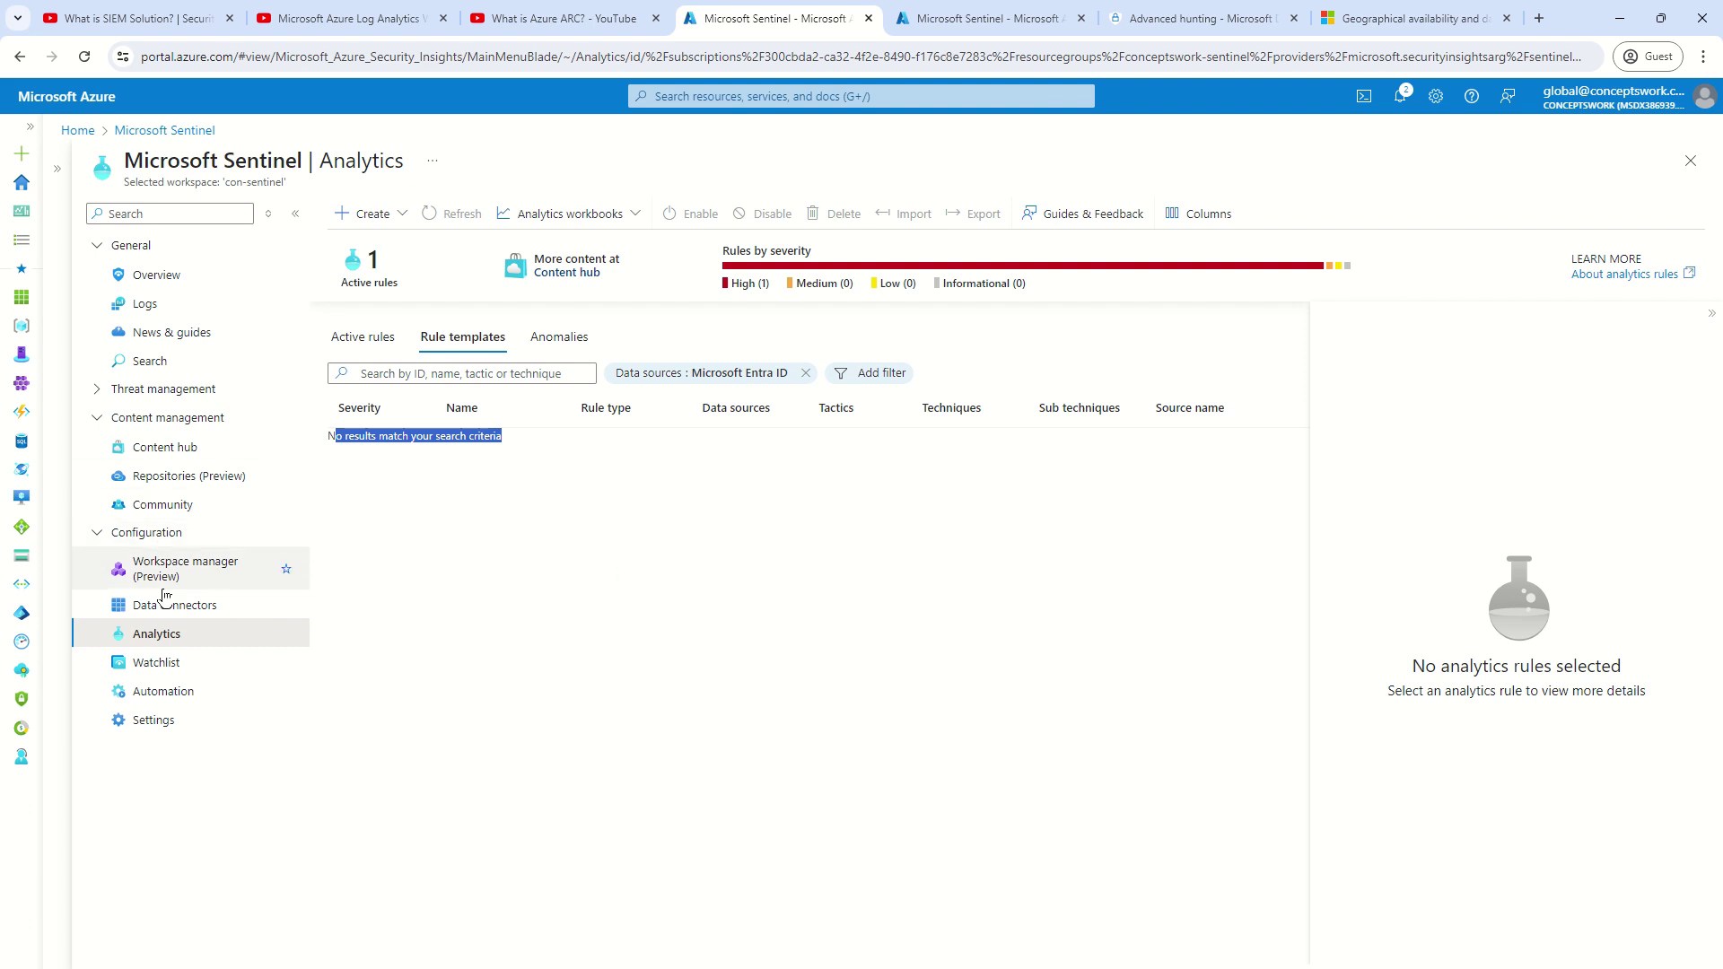
# - Search the Content hub for 'Microsoft Entra' and install the Microsoft Entra ID solution
pyautogui.click(165, 449)
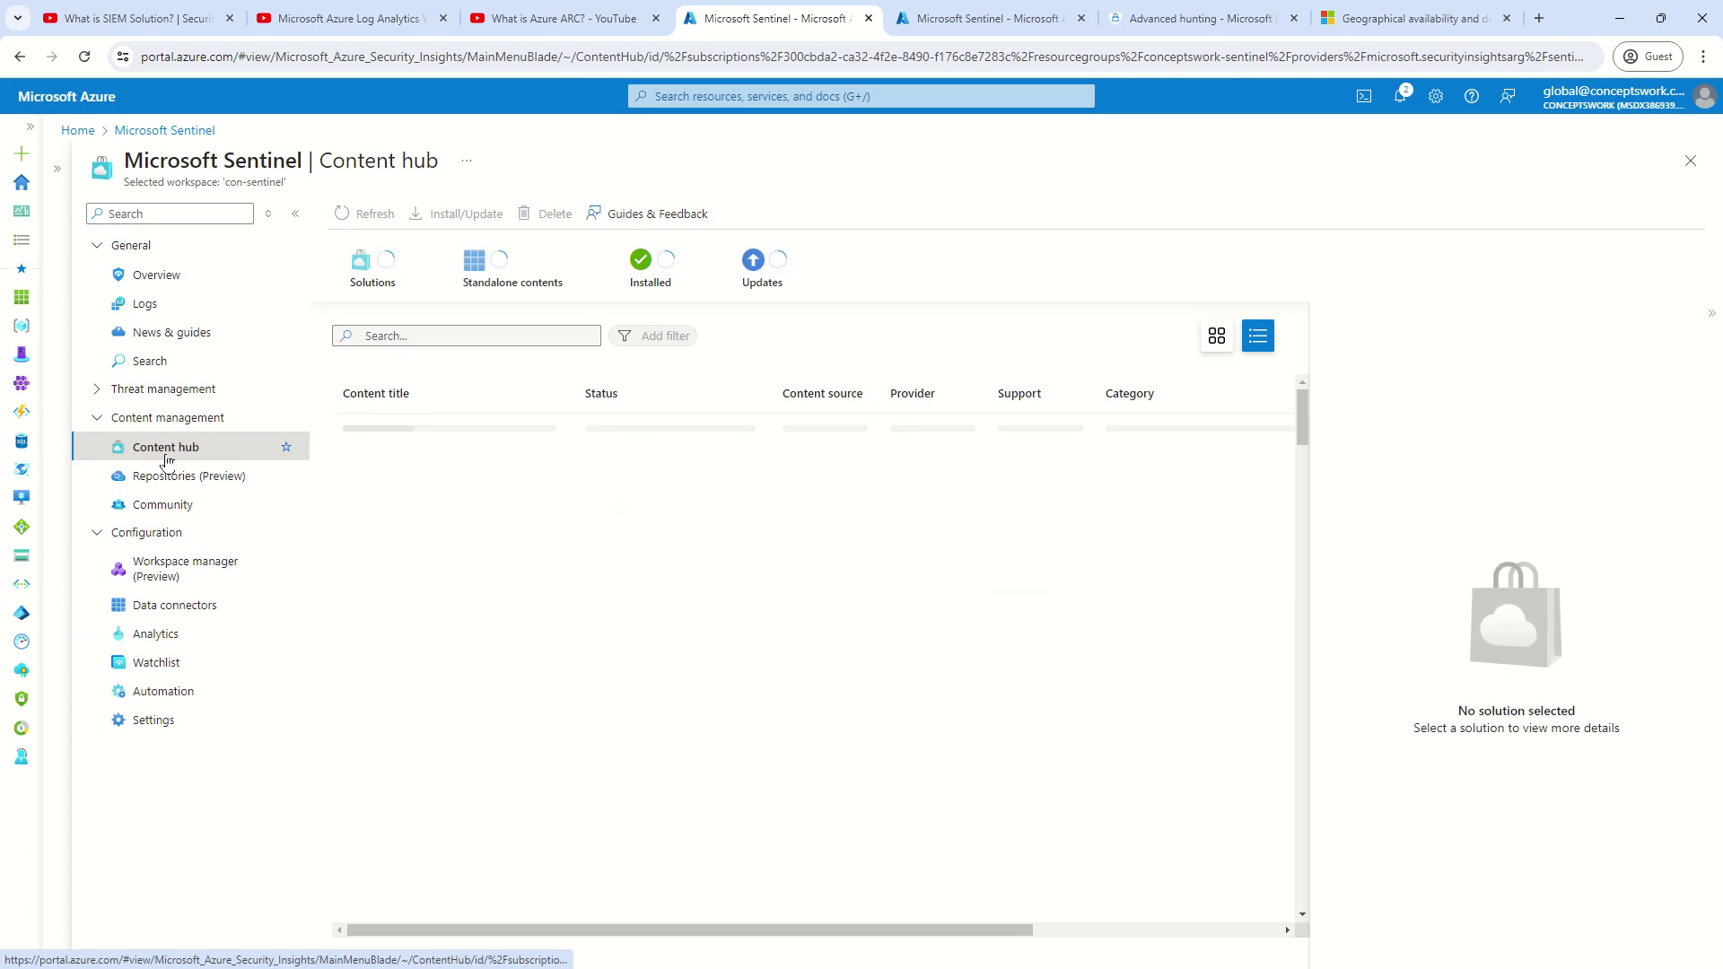
pyautogui.click(481, 336)
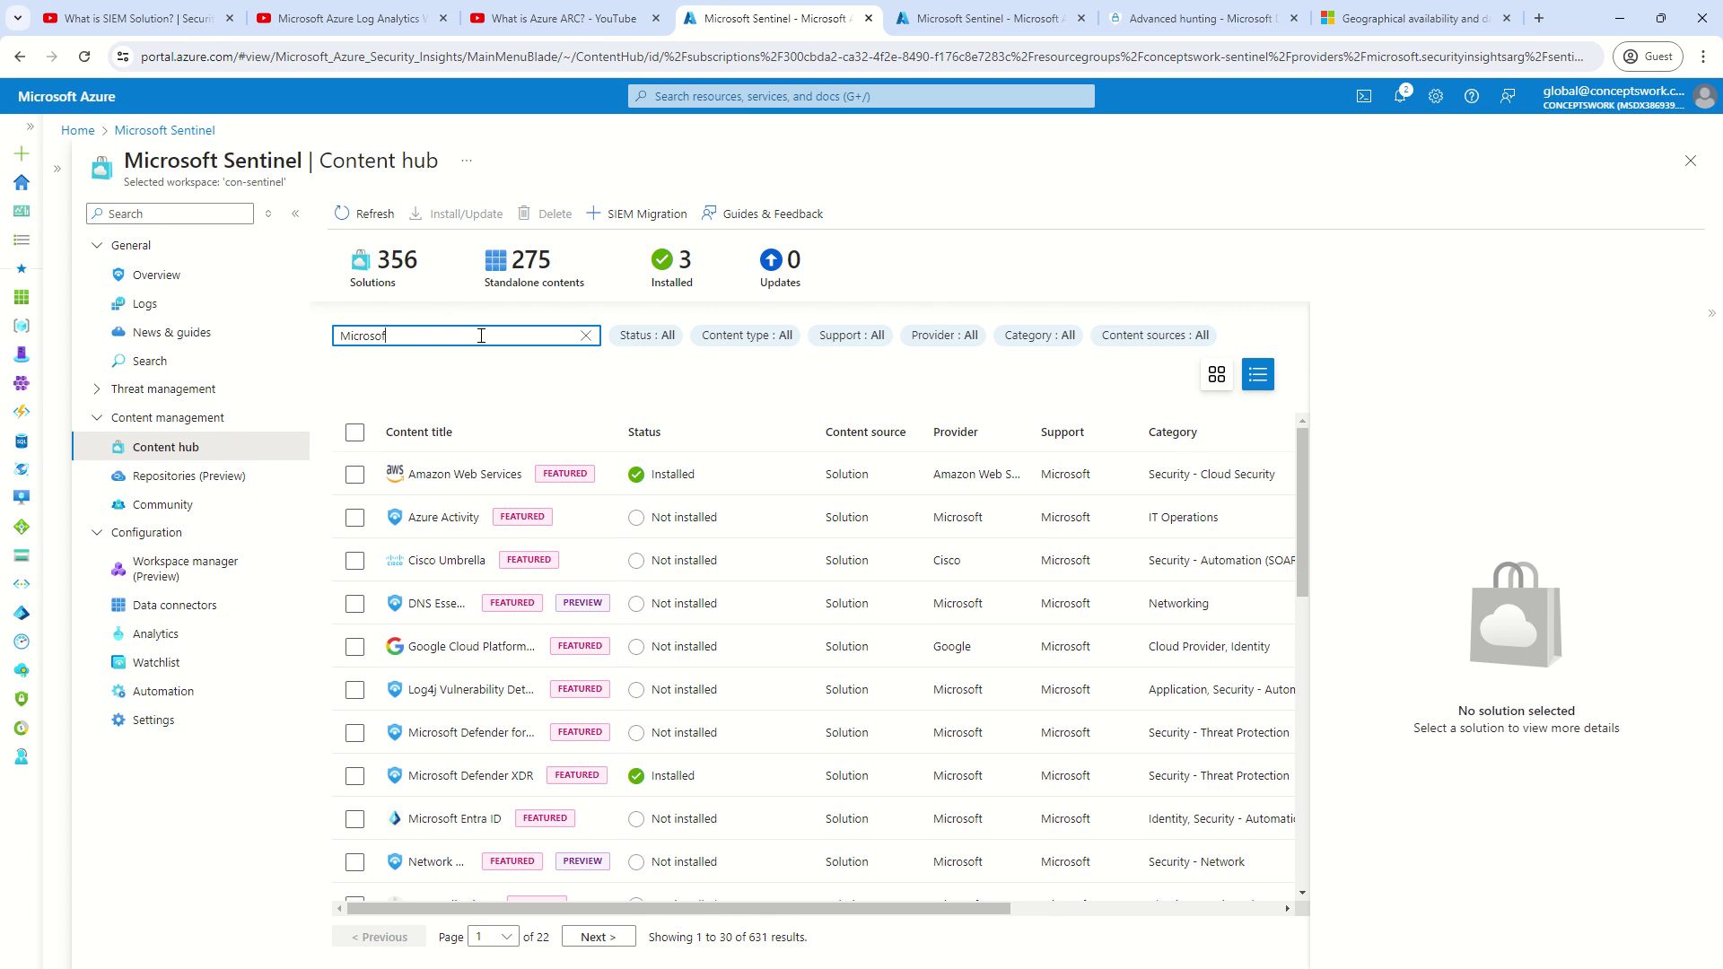
pyautogui.write('Microsoft Entra')
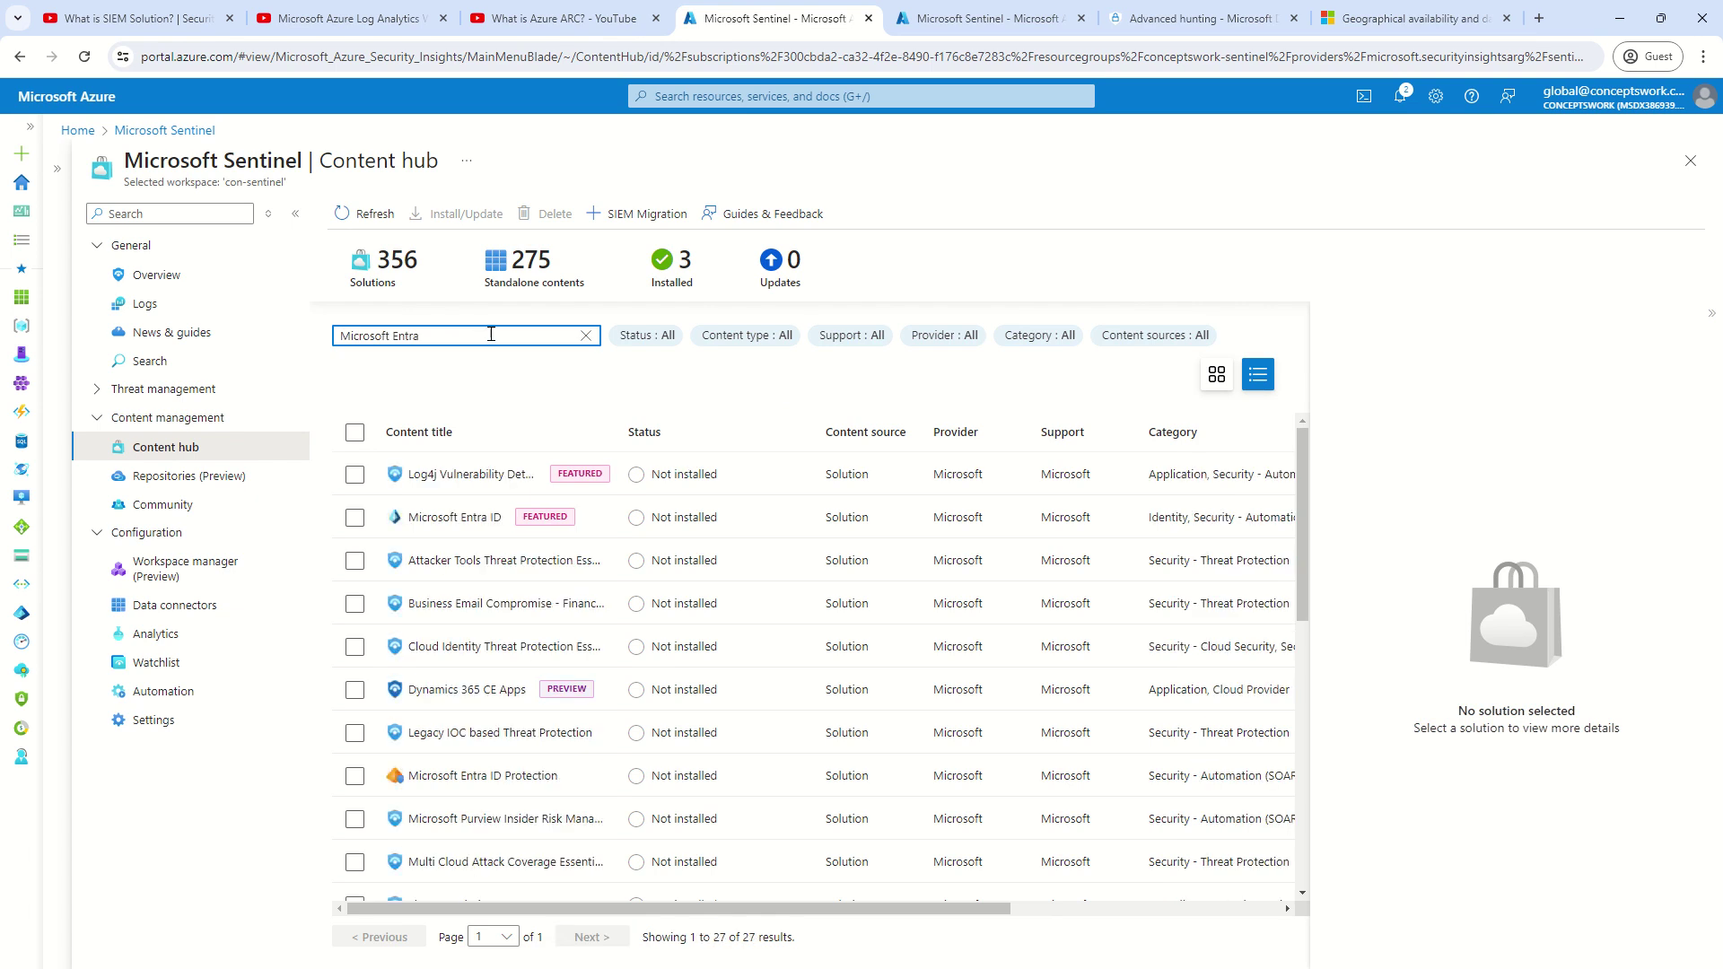
pyautogui.click(449, 517)
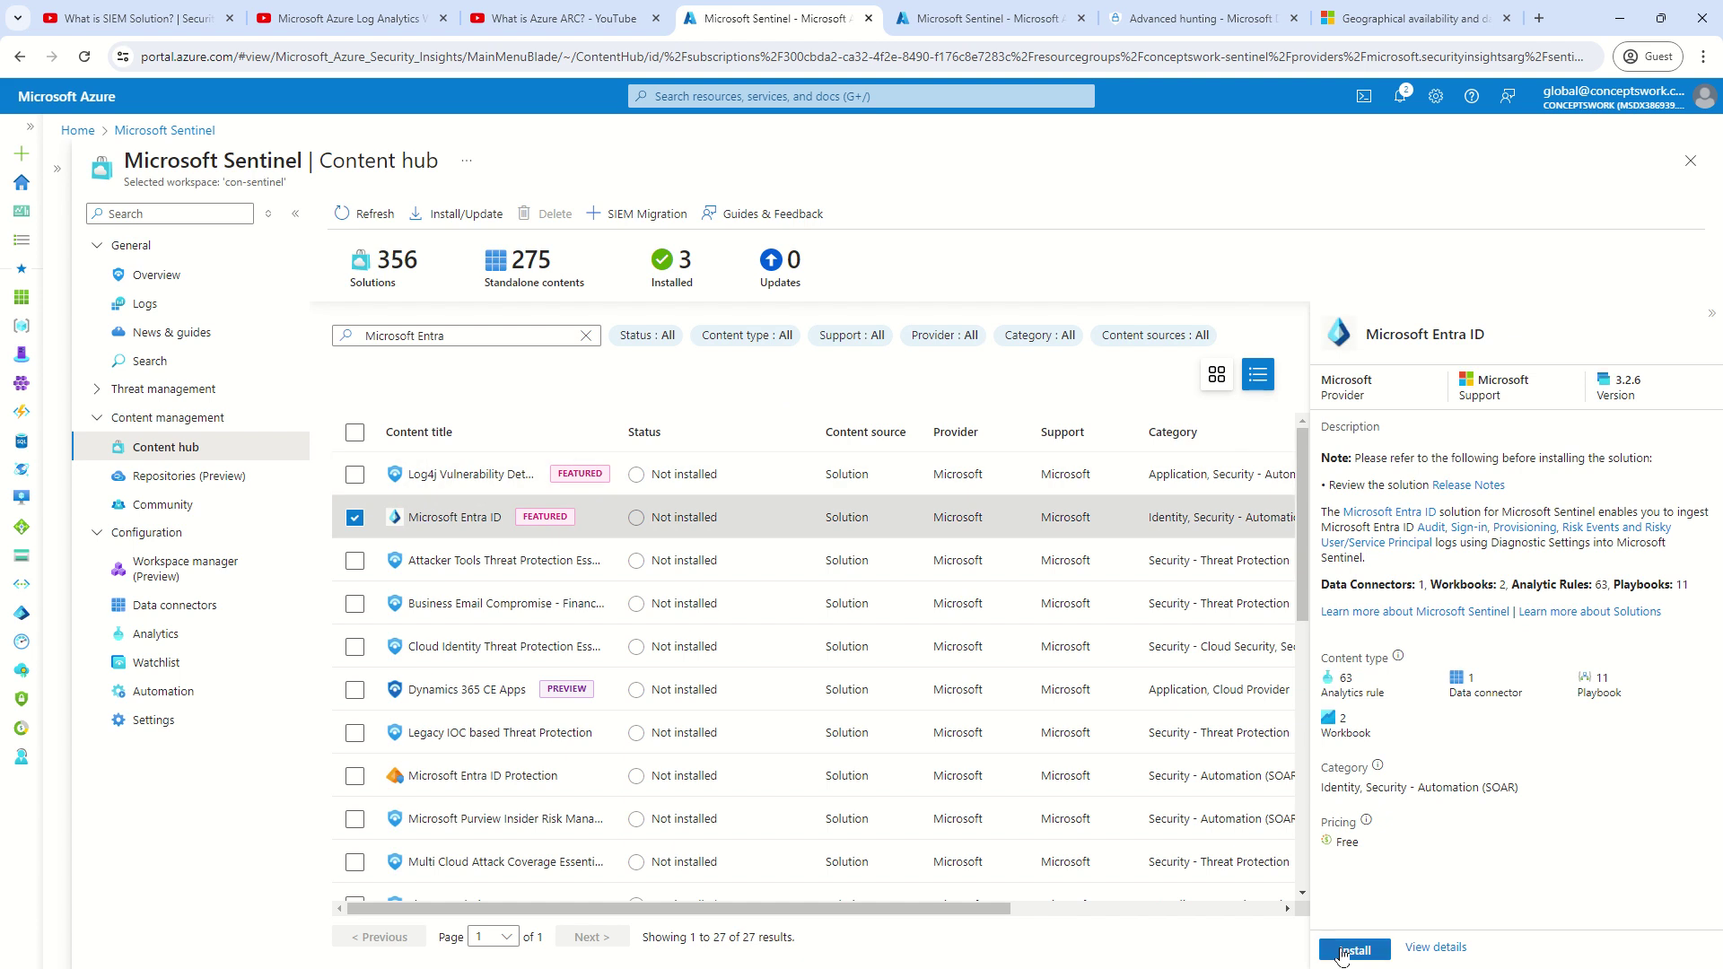
pyautogui.click(1351, 950)
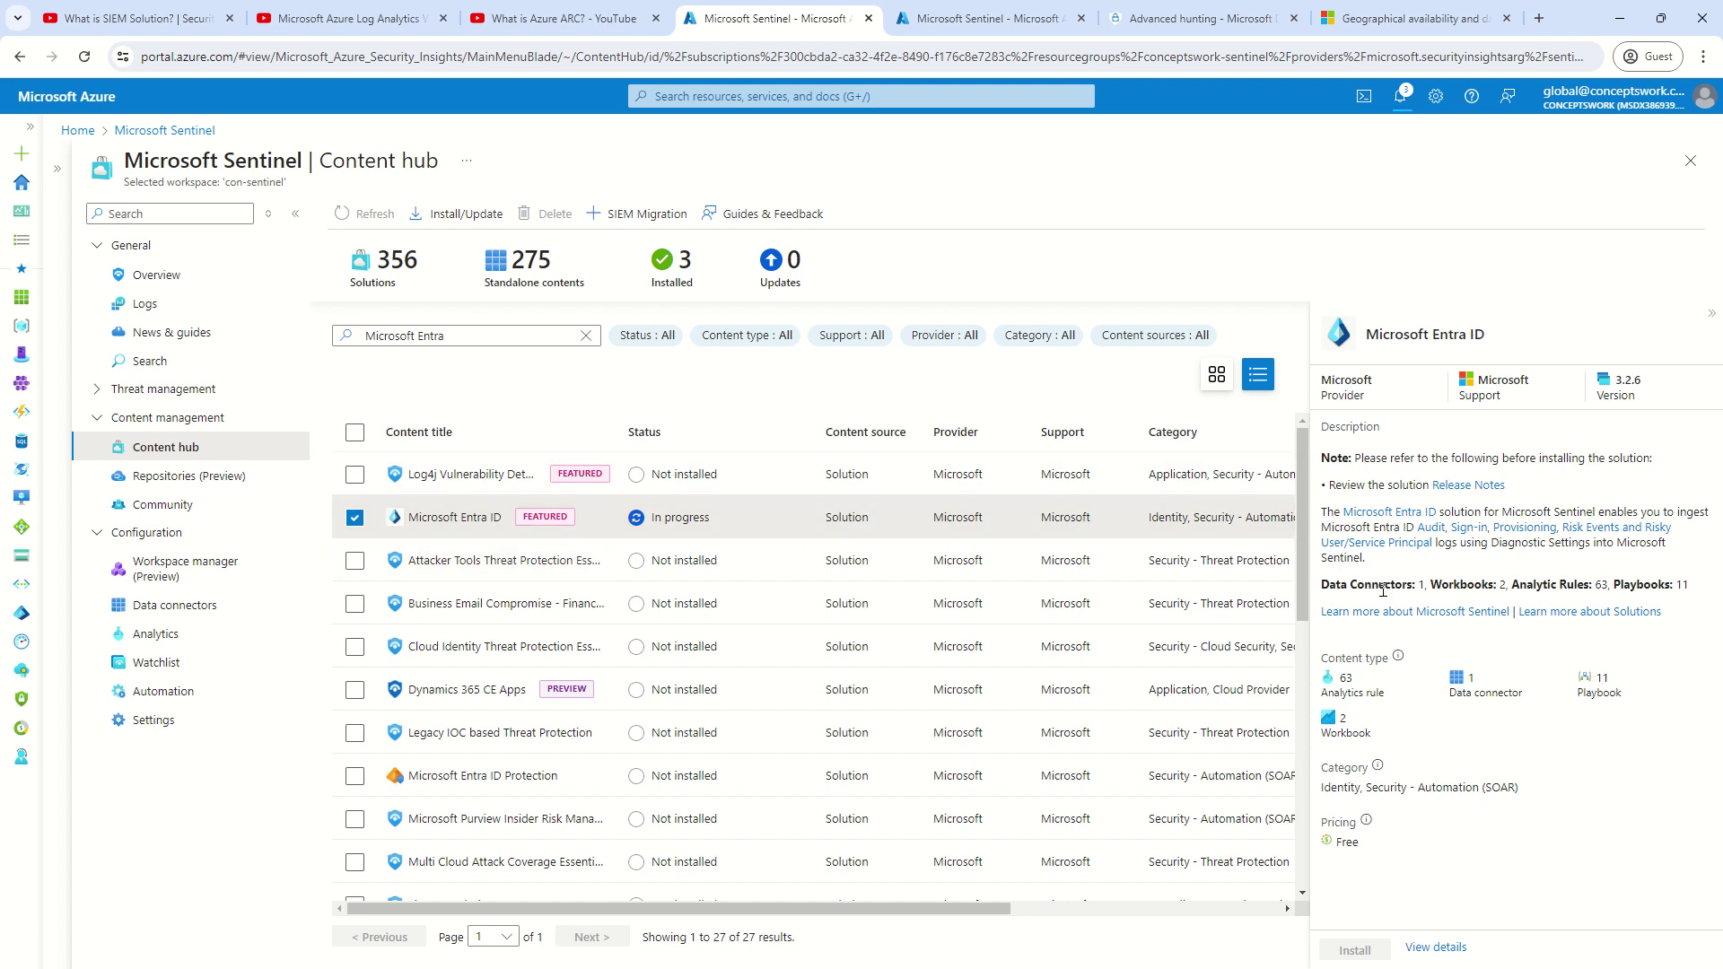
# - Clear the search and inspect the Cisco Umbrella solution's content types, highlighting its Parser entry
pyautogui.click(587, 336)
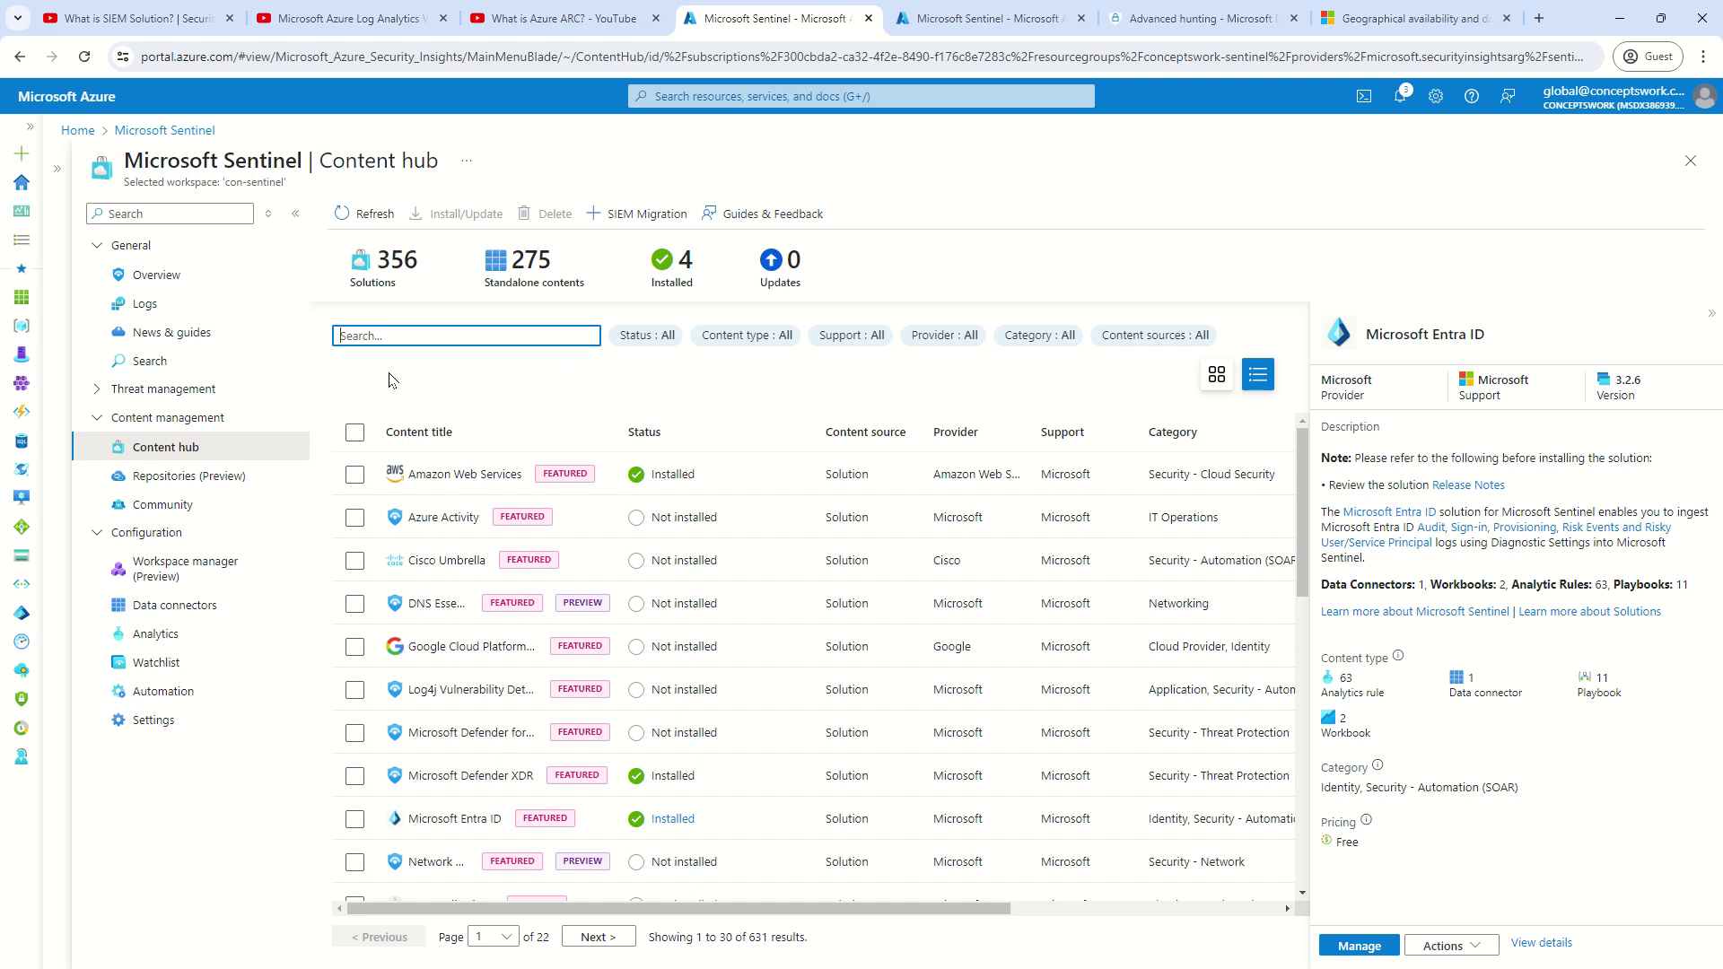
pyautogui.click(354, 561)
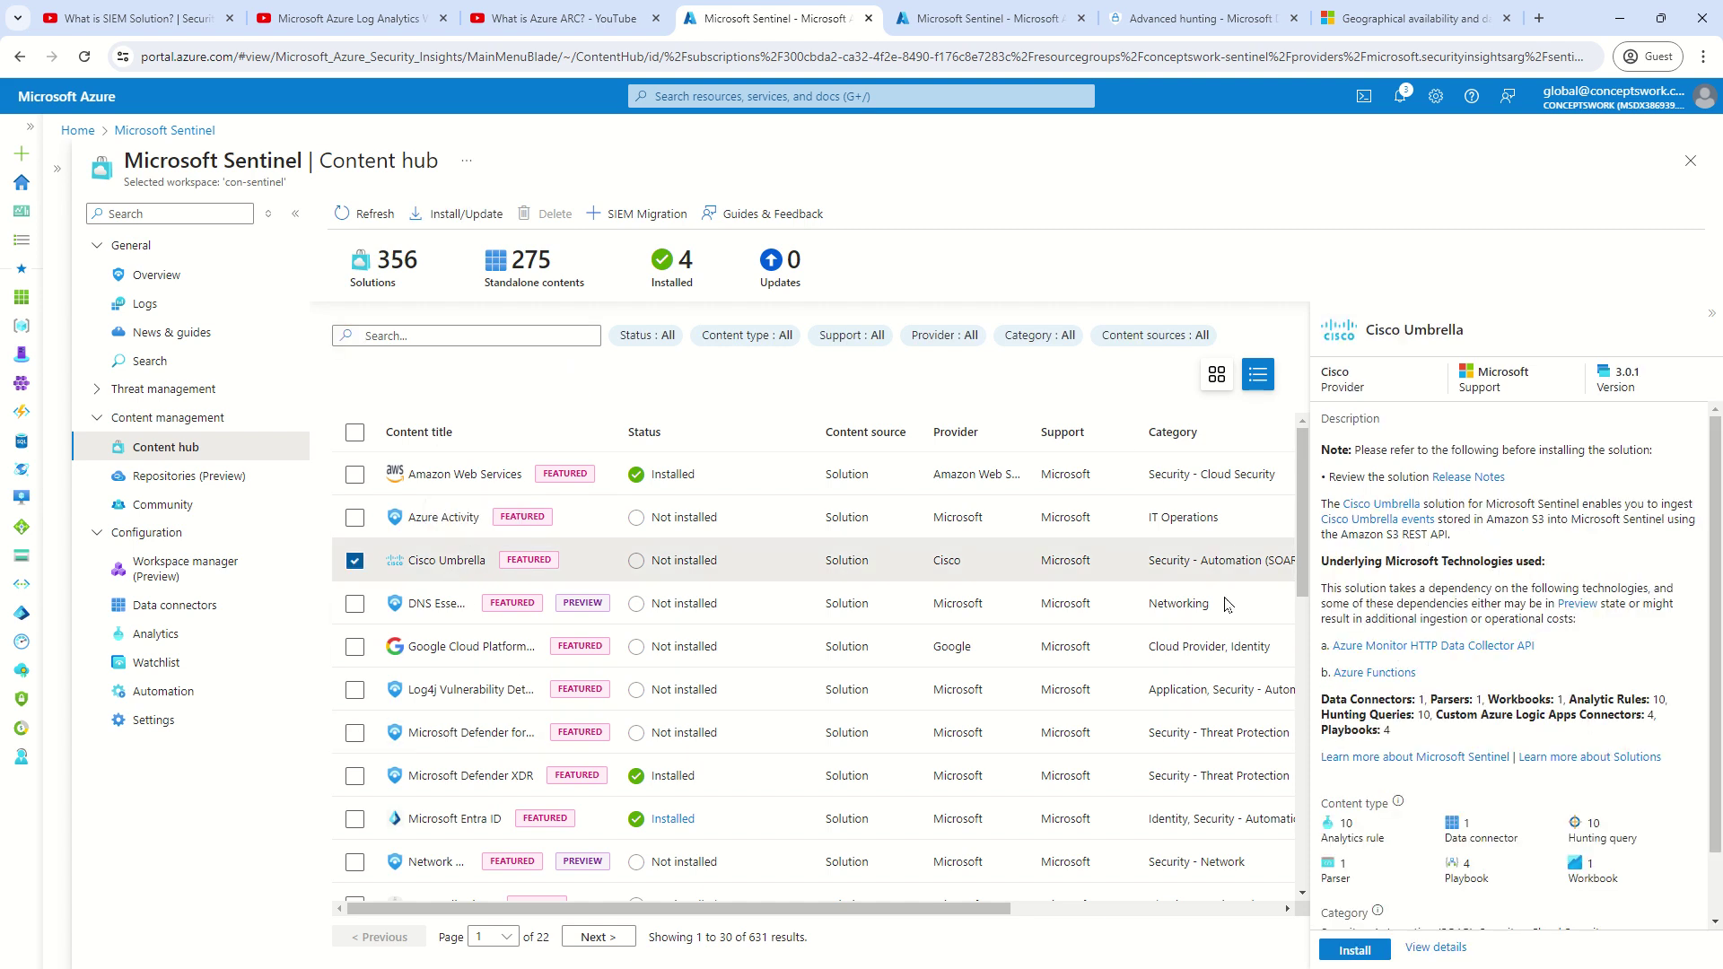
pyautogui.scroll(-1, 1558, 641)
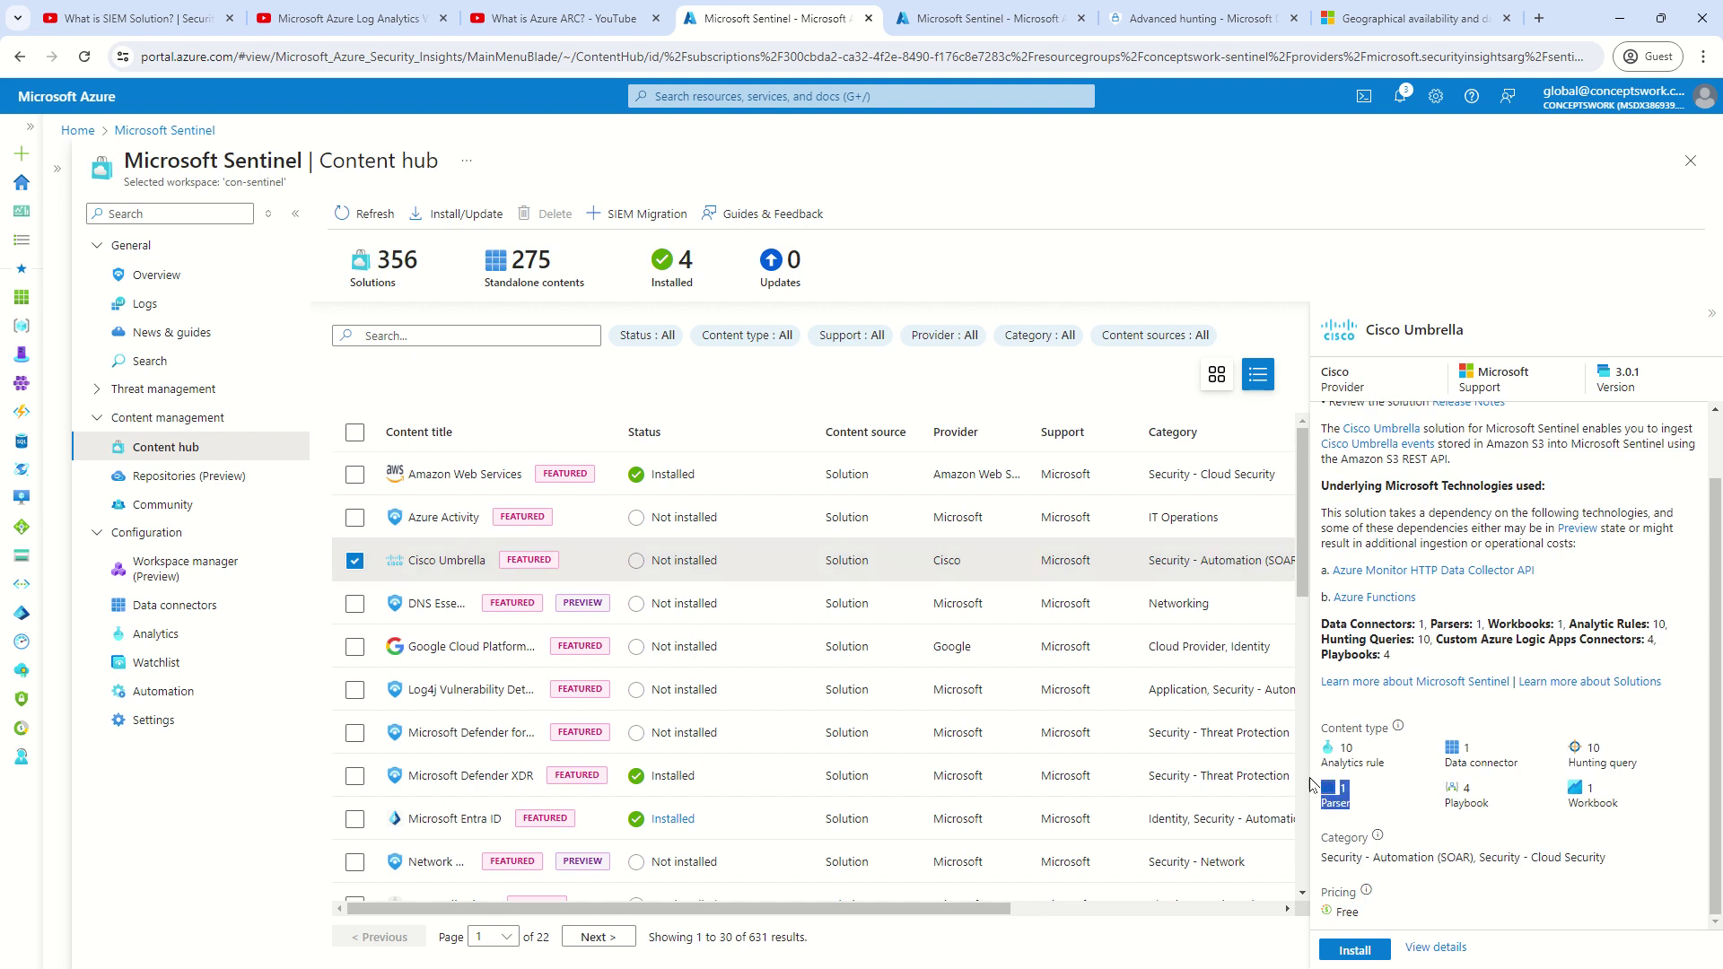
pyautogui.hotkey('ctrl', 'a')
pyautogui.click(1363, 819)
pyautogui.moveTo(1328, 798); pyautogui.dragTo(1324, 785)
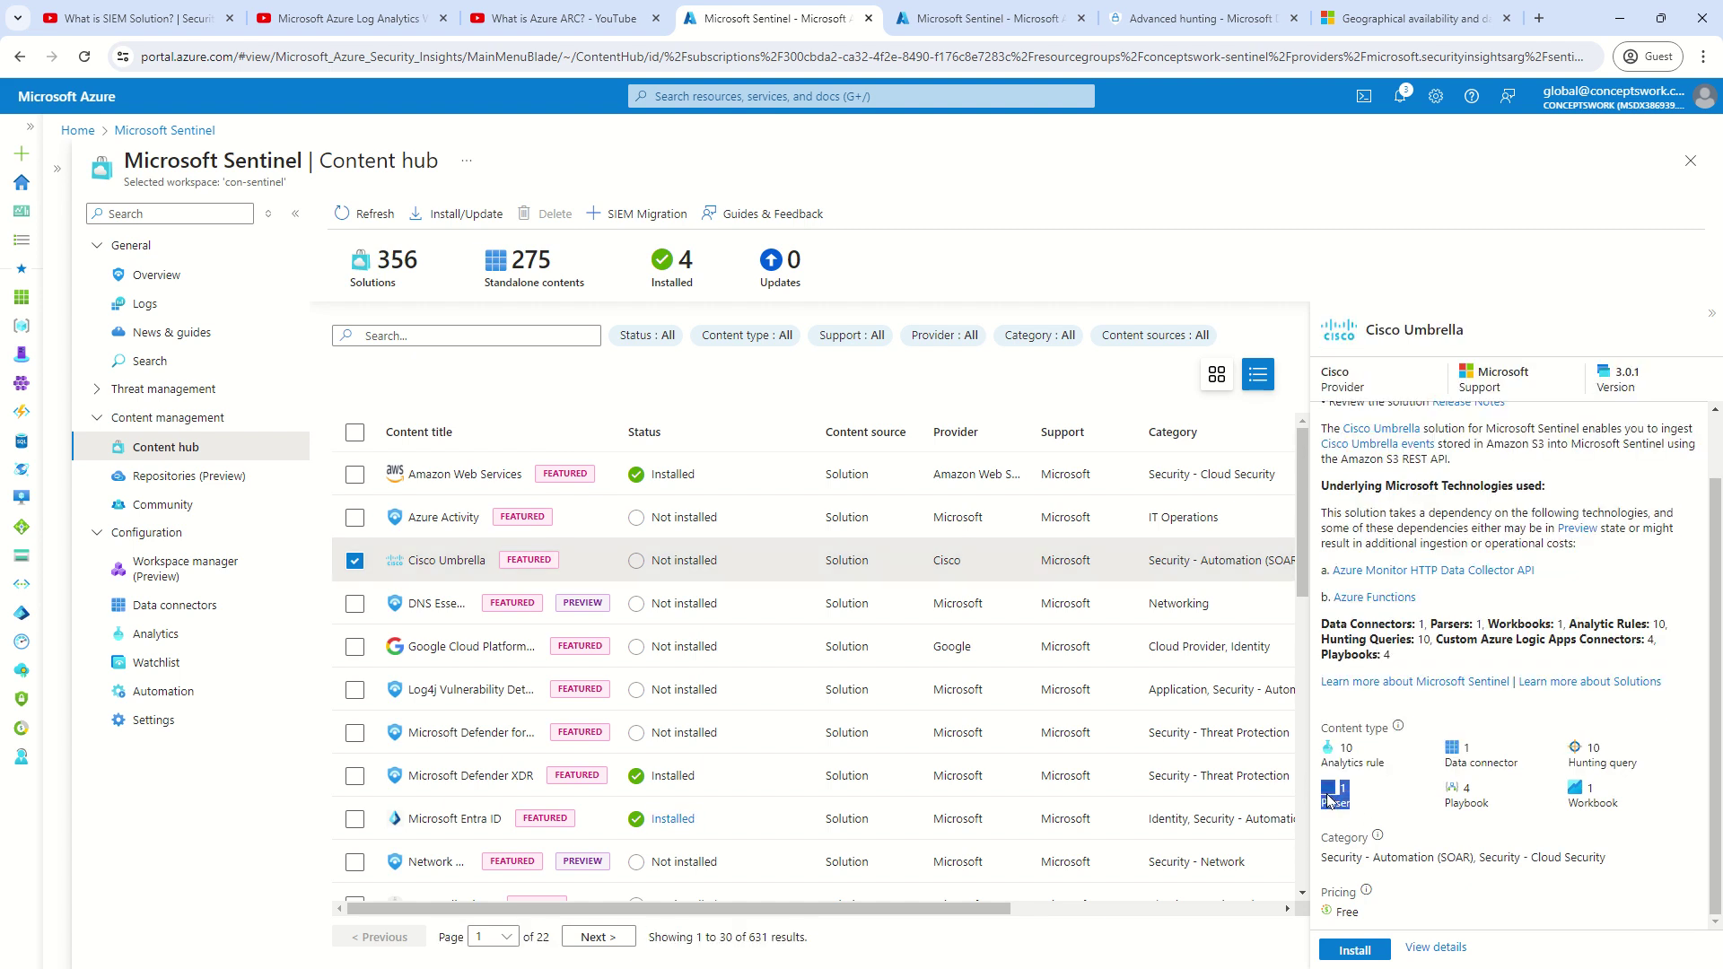
pyautogui.click(423, 335)
# - Review con-sentinel's 63 Entra ID analytics rule templates, then go to the Automation page
pyautogui.click(266, 642)
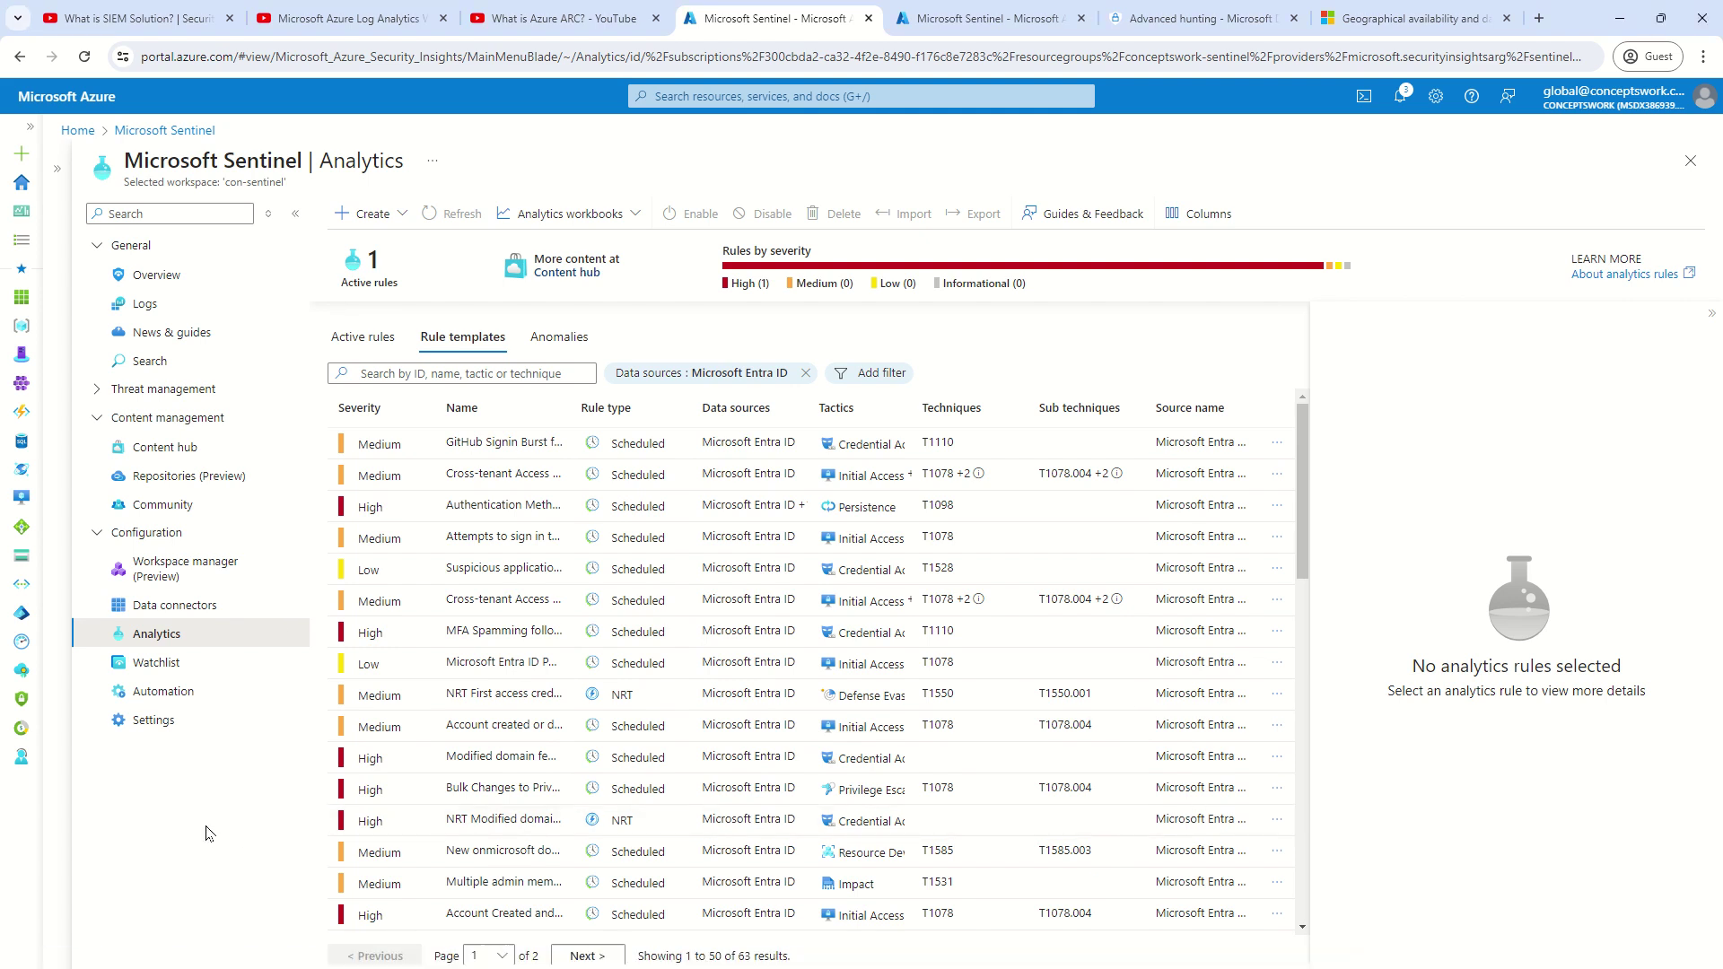
pyautogui.click(171, 700)
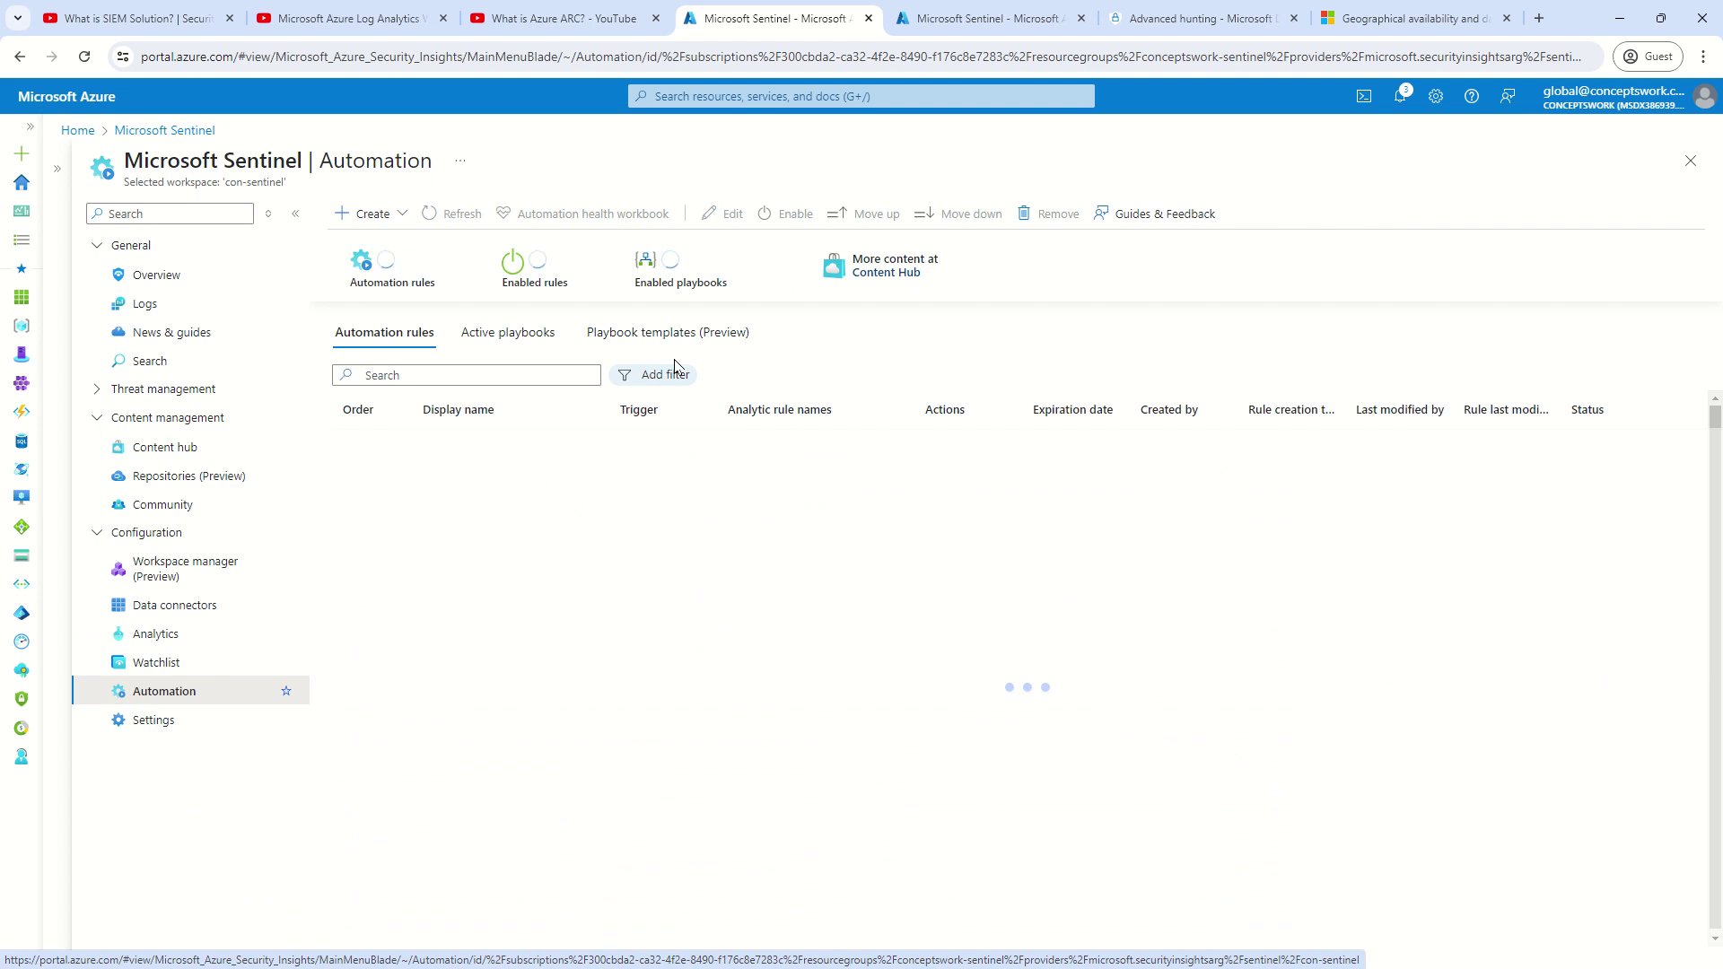
# - List the 11 Entra ID playbook templates and open the Prompt User - Alert template's details
pyautogui.click(669, 333)
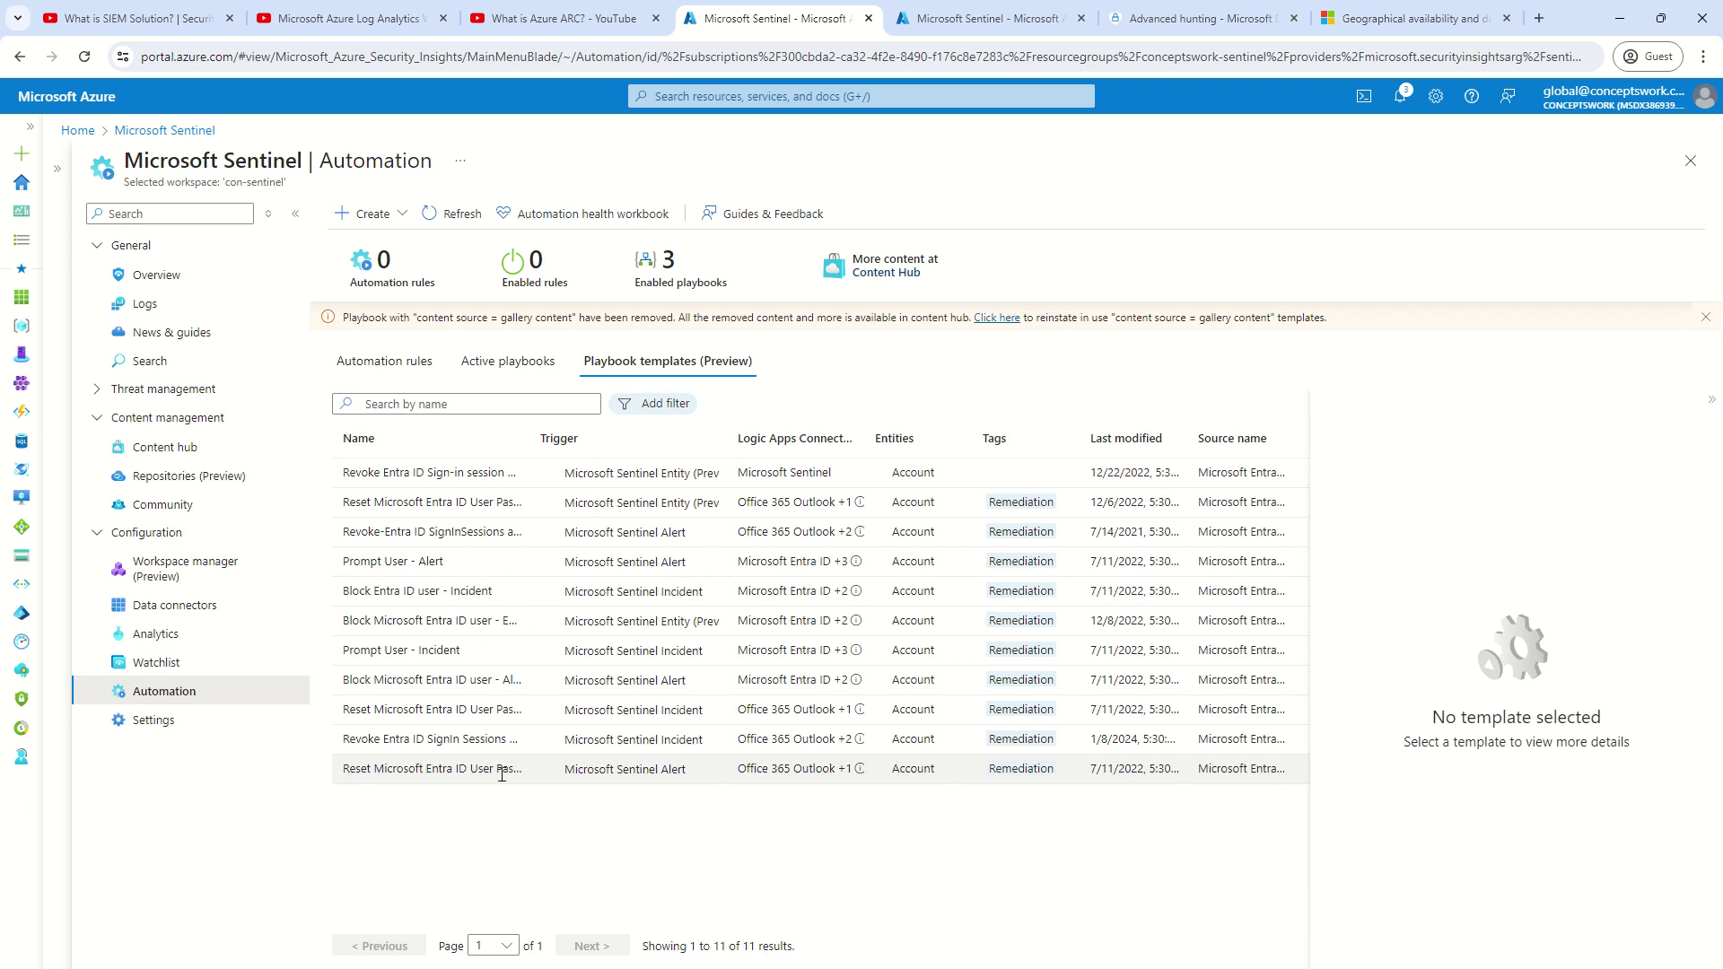
pyautogui.click(810, 568)
pyautogui.moveTo(788, 620); pyautogui.dragTo(818, 695)
pyautogui.moveTo(782, 561); pyautogui.dragTo(797, 696)
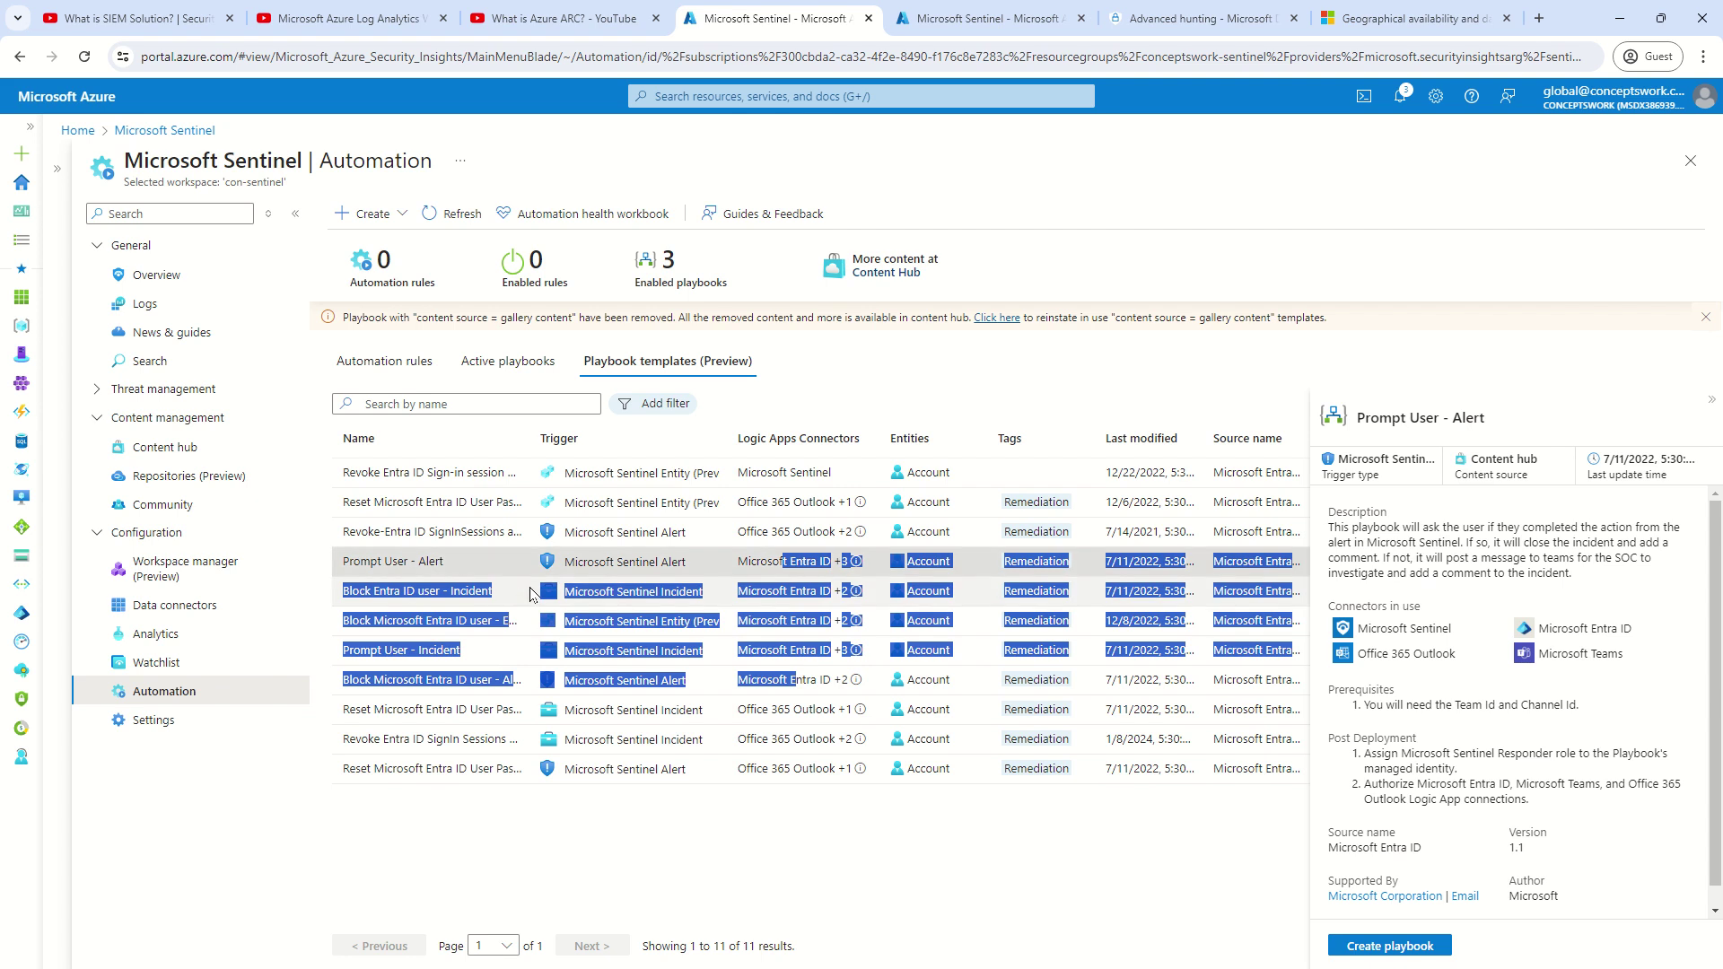
# - Go to Data connectors to see the 4 connectors, including Amazon Web Services and Zscaler
pyautogui.click(196, 608)
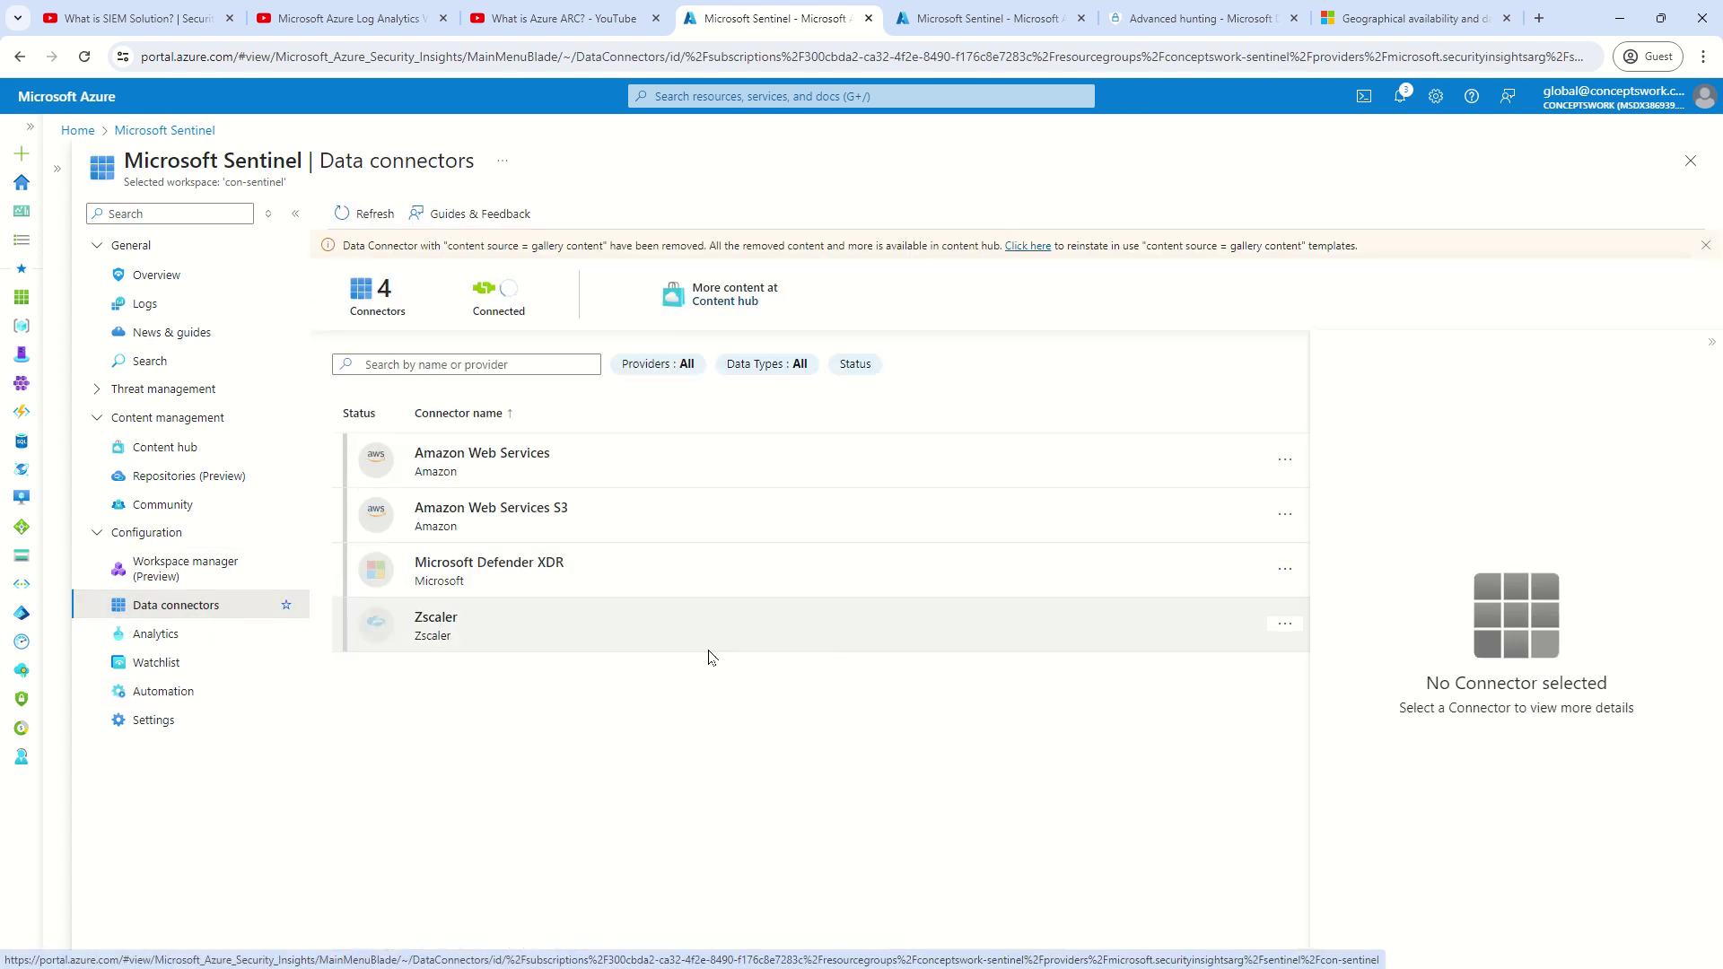